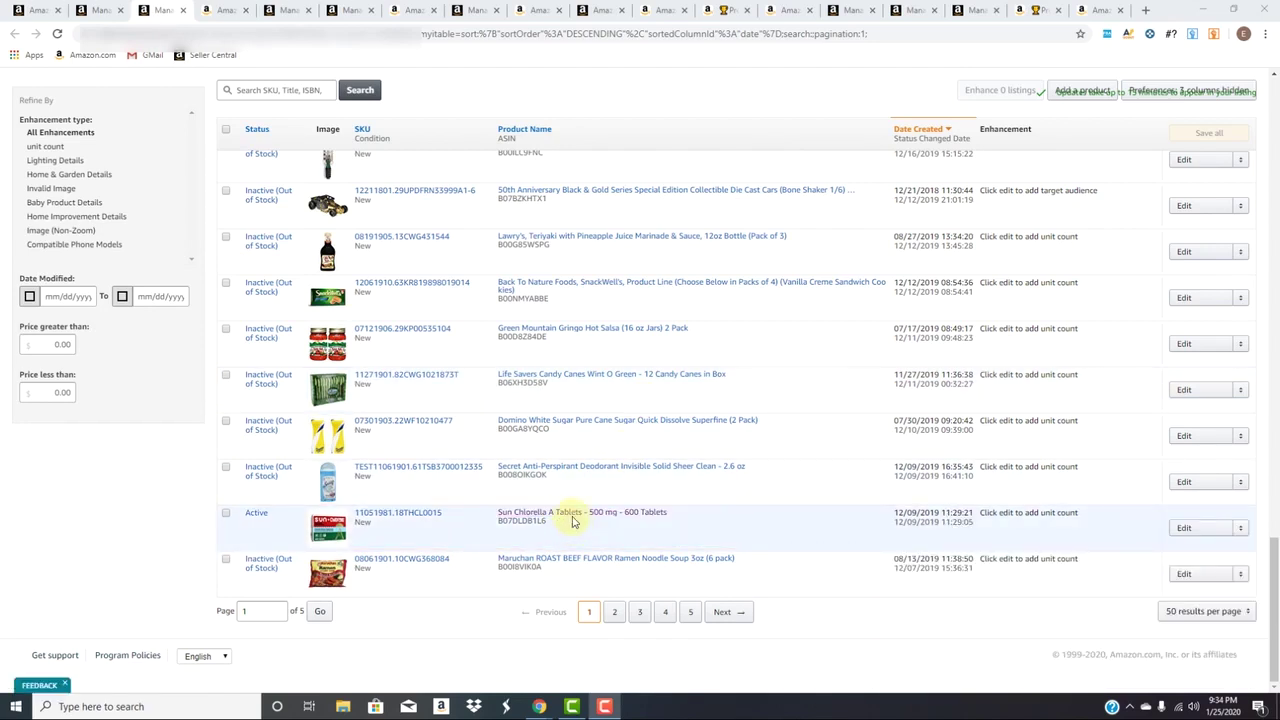
Review the Sun Chlorella A Tablets product details on Amazon.com, then return to Seller Central.
mouse_move(578, 518)
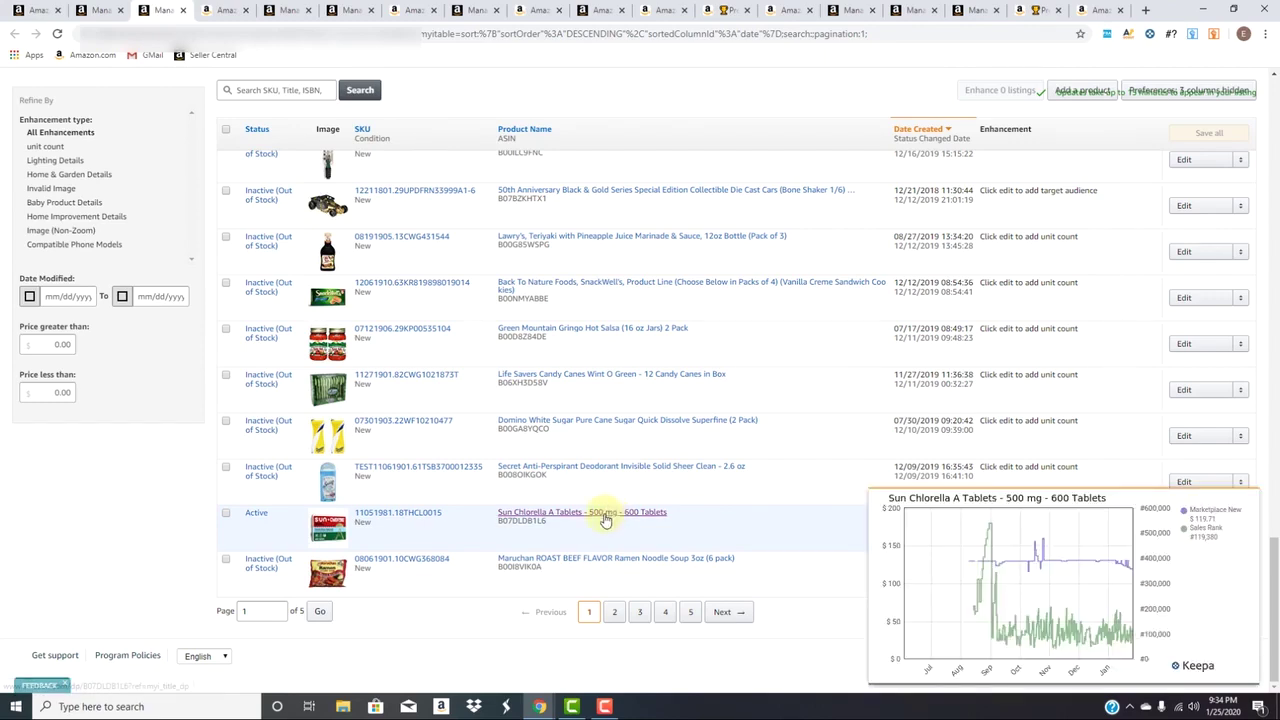
left_click(605, 518)
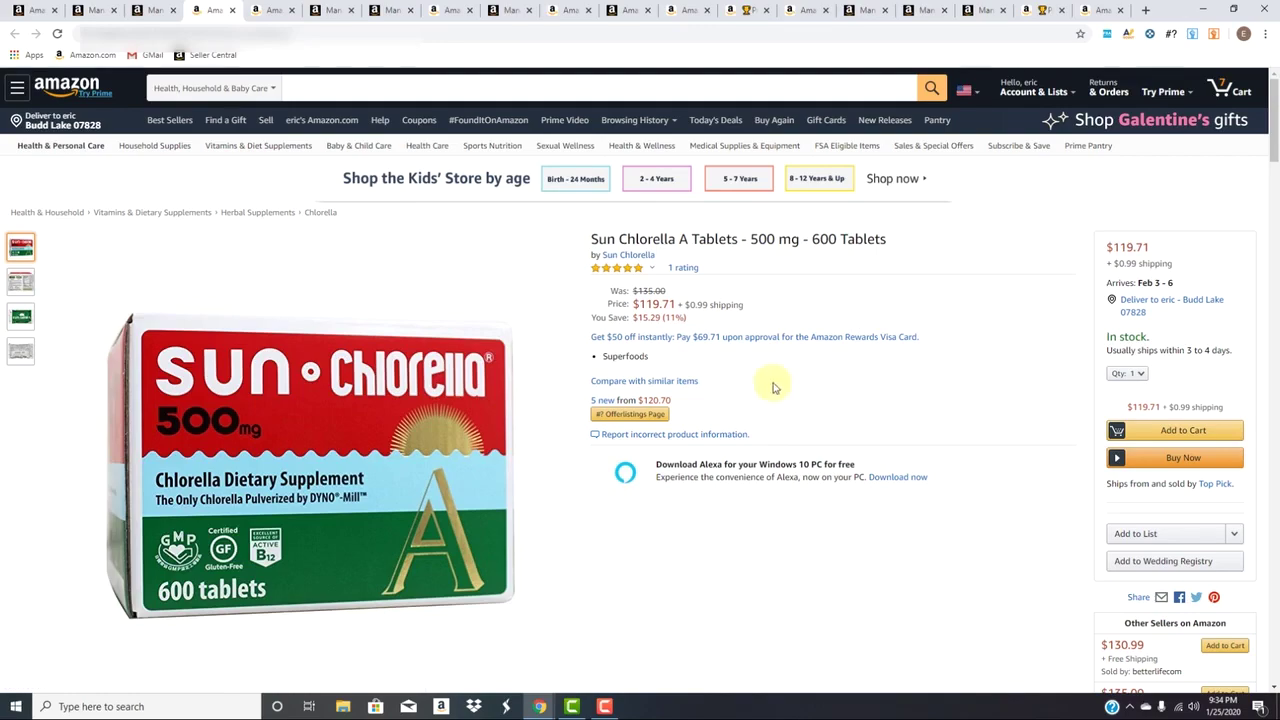
scroll(766, 370, "down", 4)
scroll(762, 324, "down", 12)
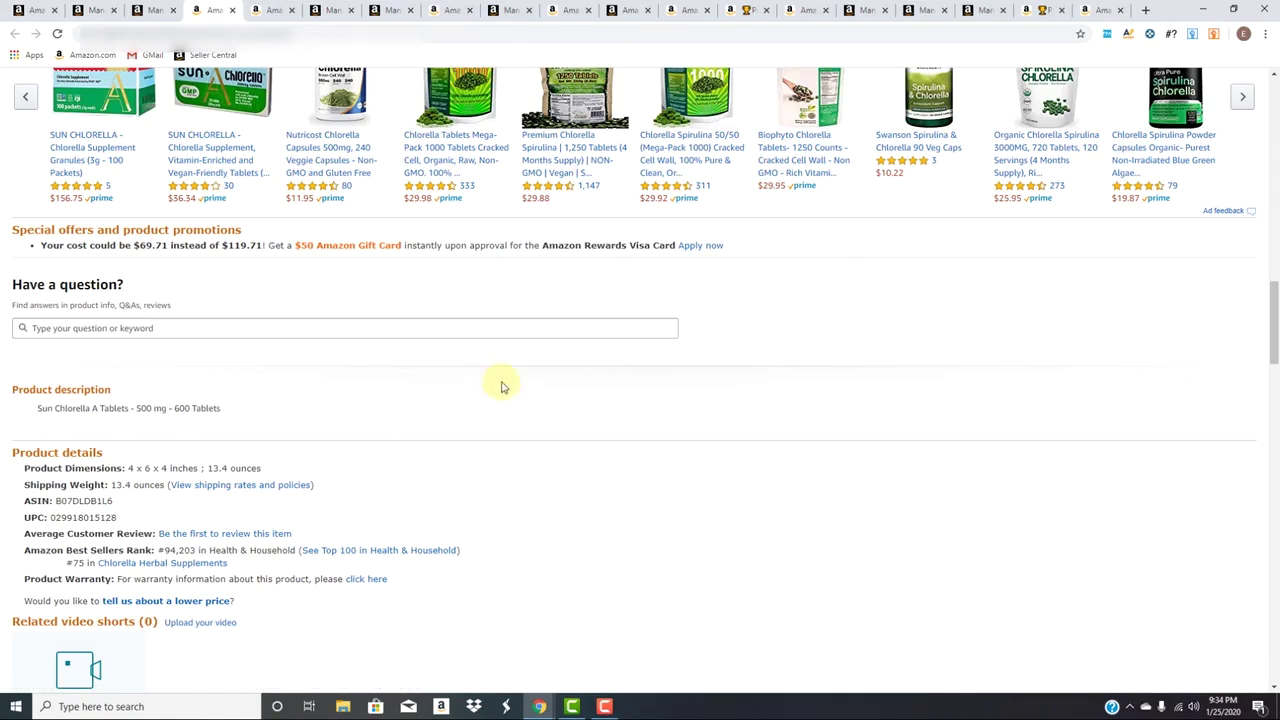
scroll(500, 383, "down", 1)
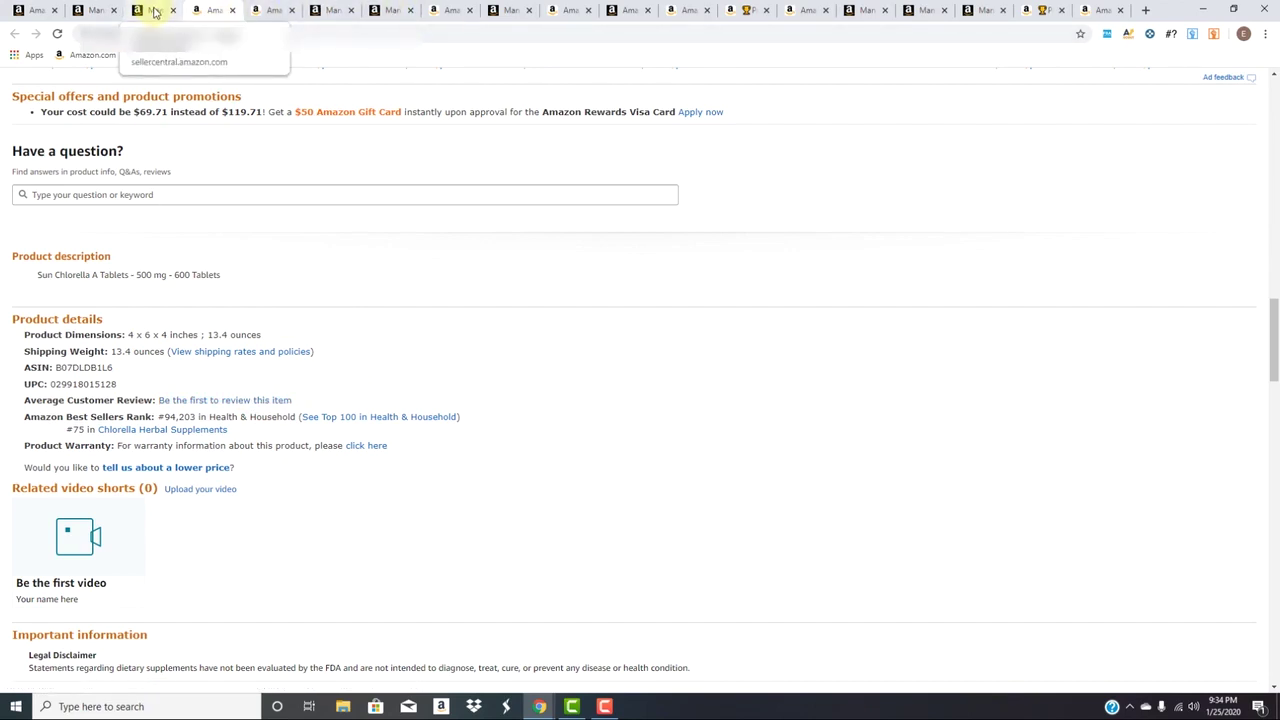
left_click(155, 12)
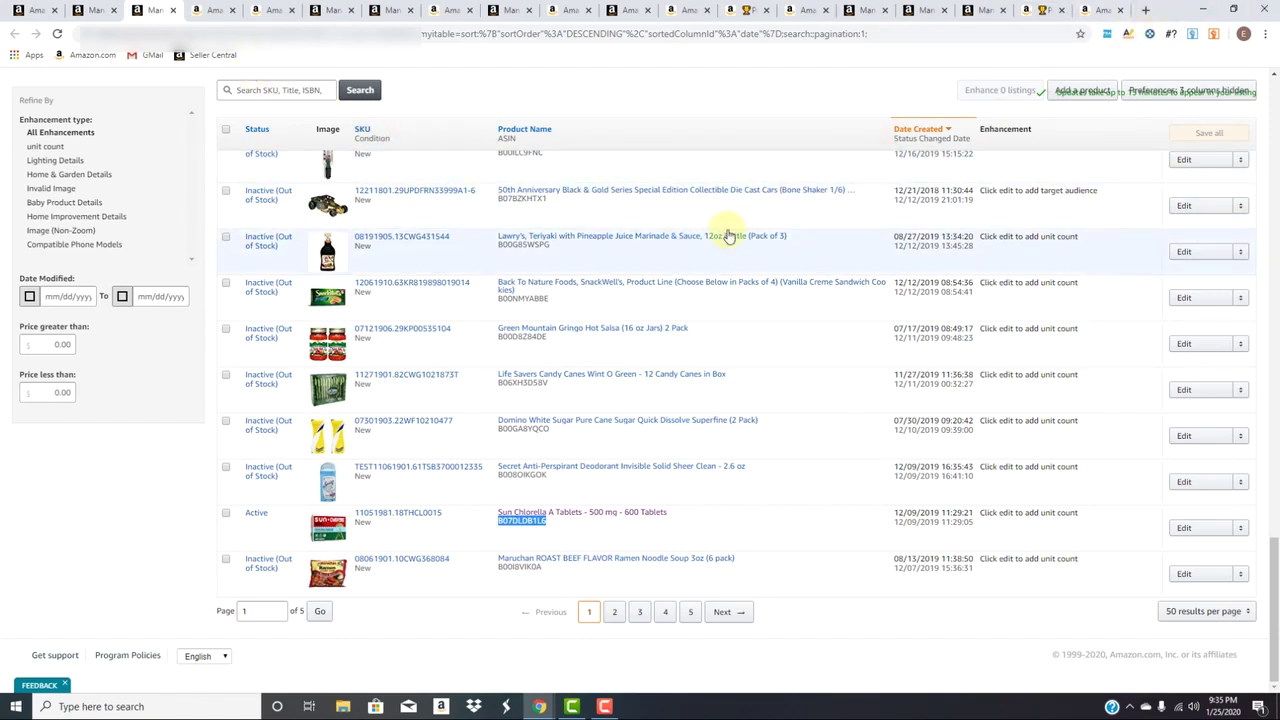
Scroll the Listing Enhancements page back up to the page header.
scroll(985, 163, "up", 2)
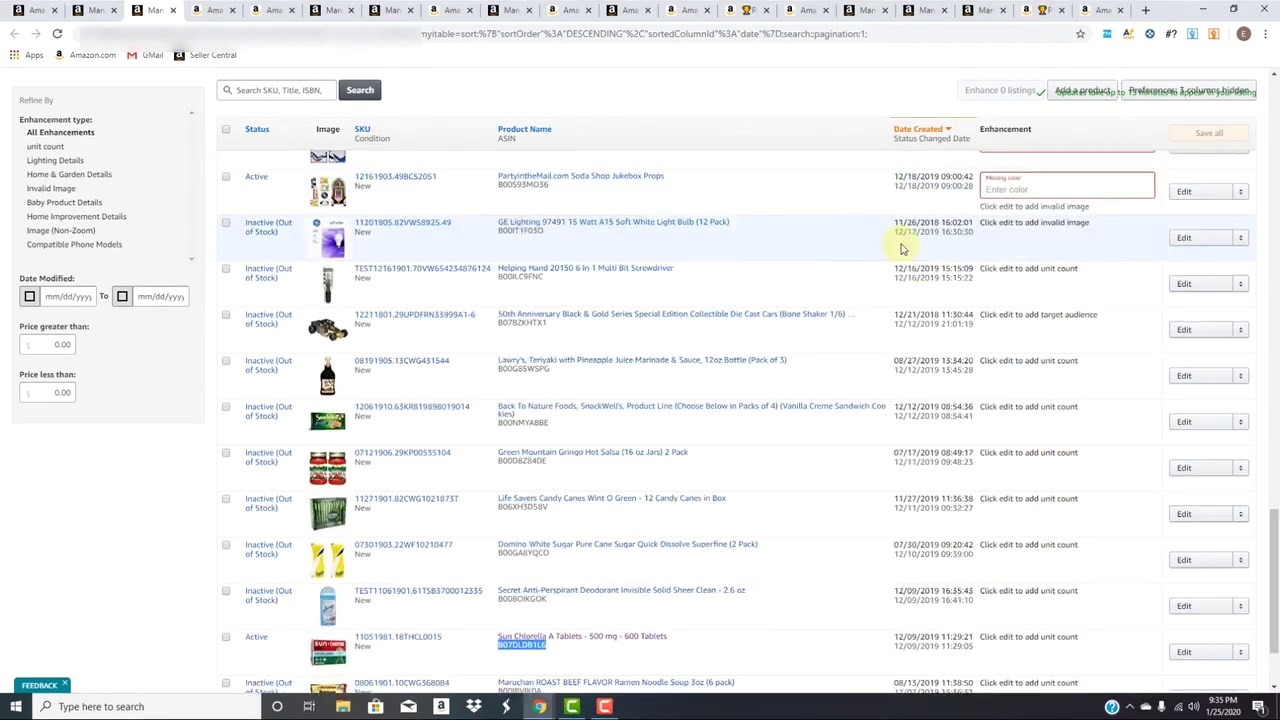
scroll(908, 246, "down", 2)
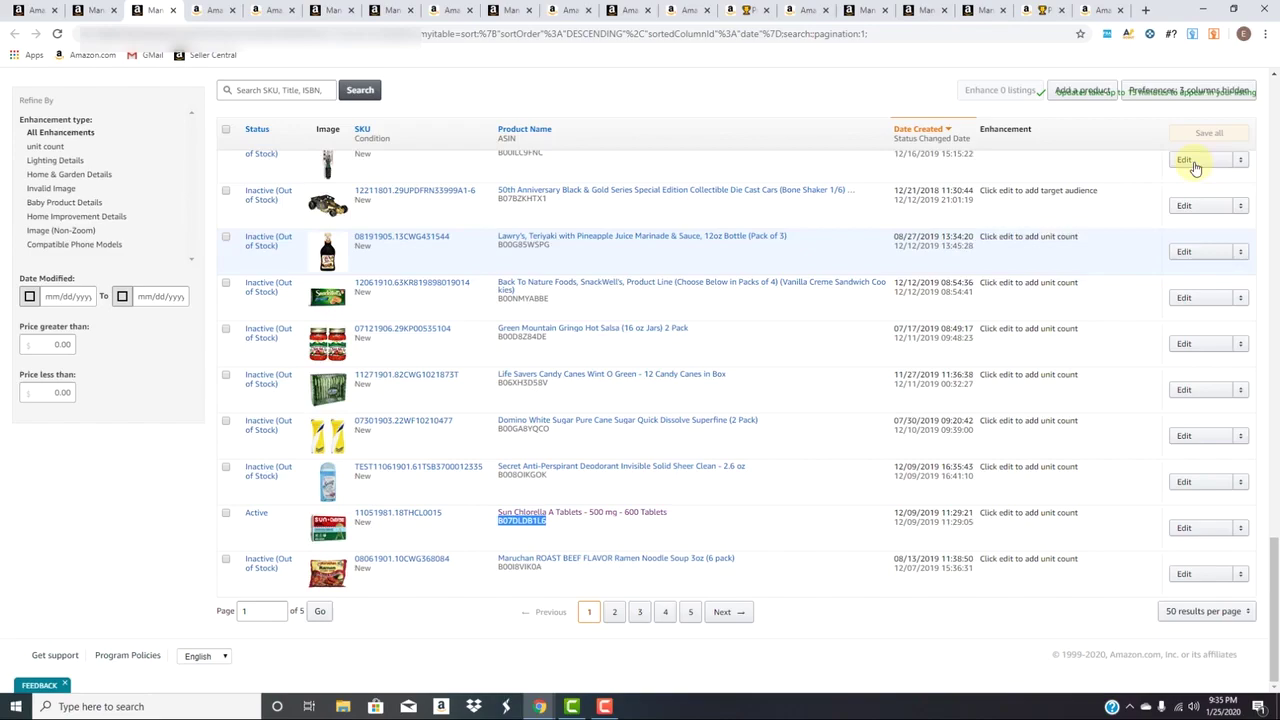
scroll(1210, 320, "up", 5)
scroll(1236, 202, "up", 10)
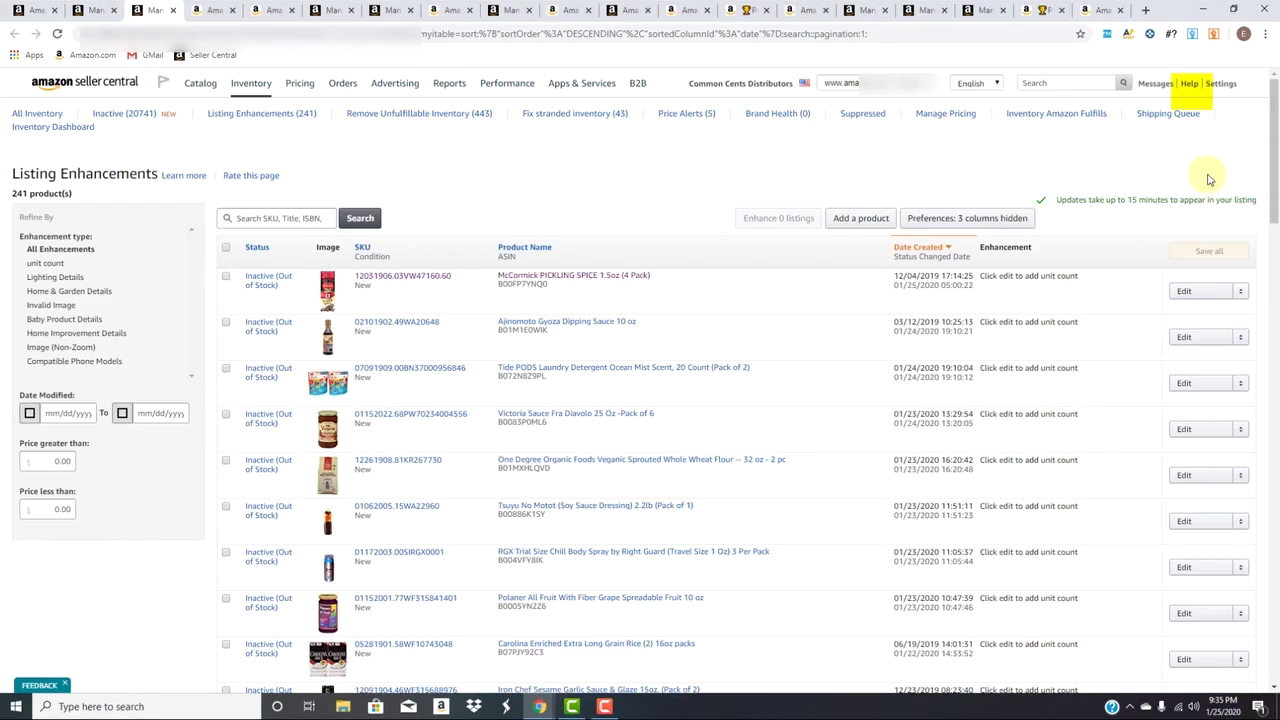
Open the Help article 'Request a product detail page change' from the Seller Central header.
left_click(1190, 85)
scroll(855, 279, "down", 1)
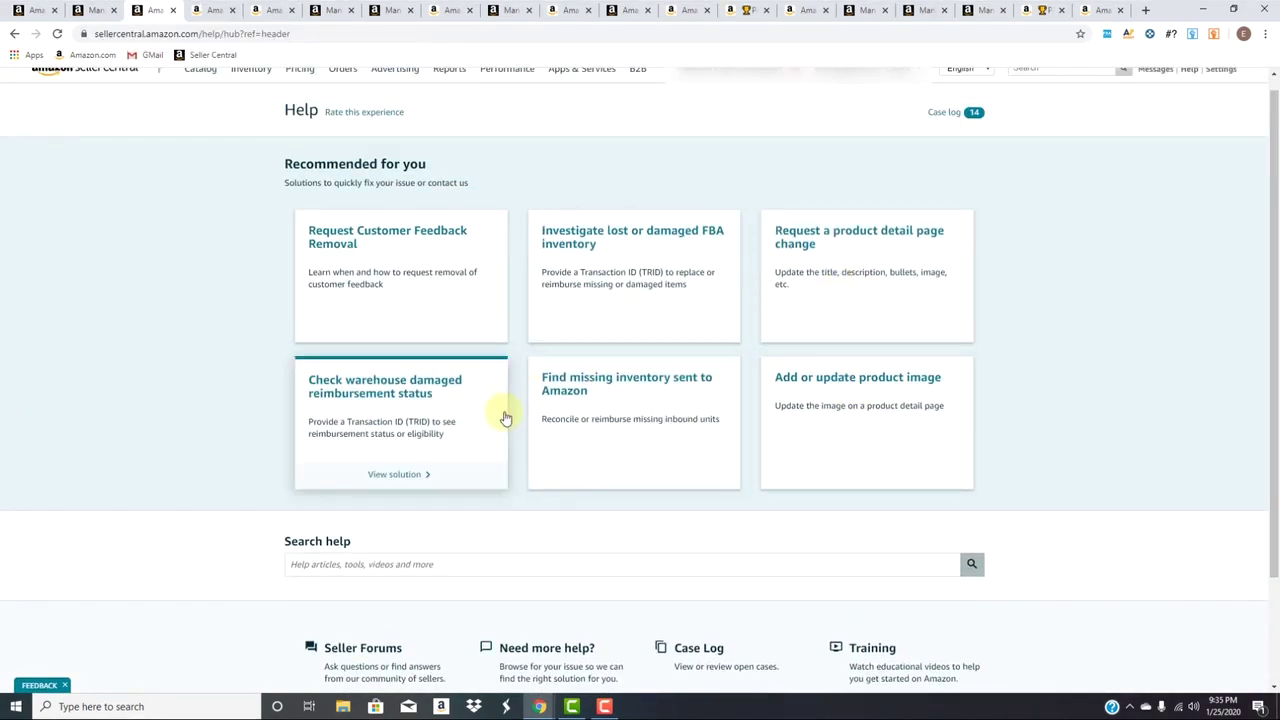
scroll(505, 418, "down", 2)
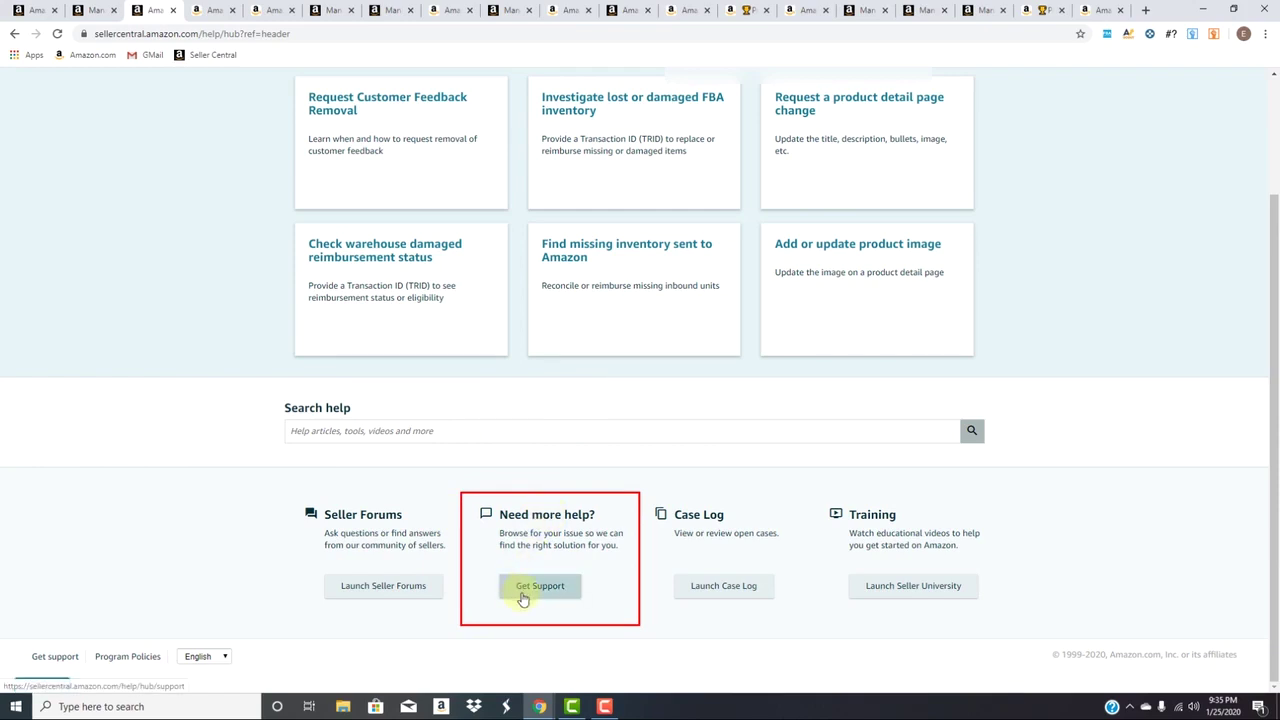
scroll(654, 451, "up", 2)
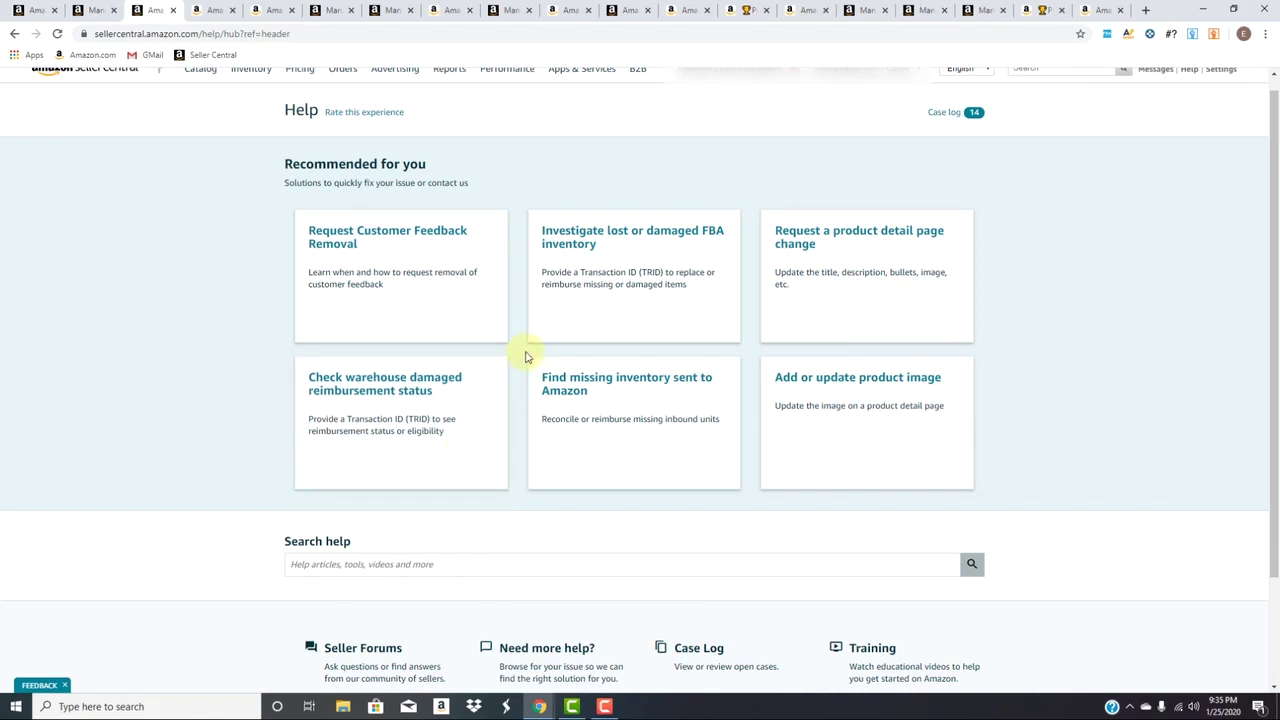
left_click(883, 255)
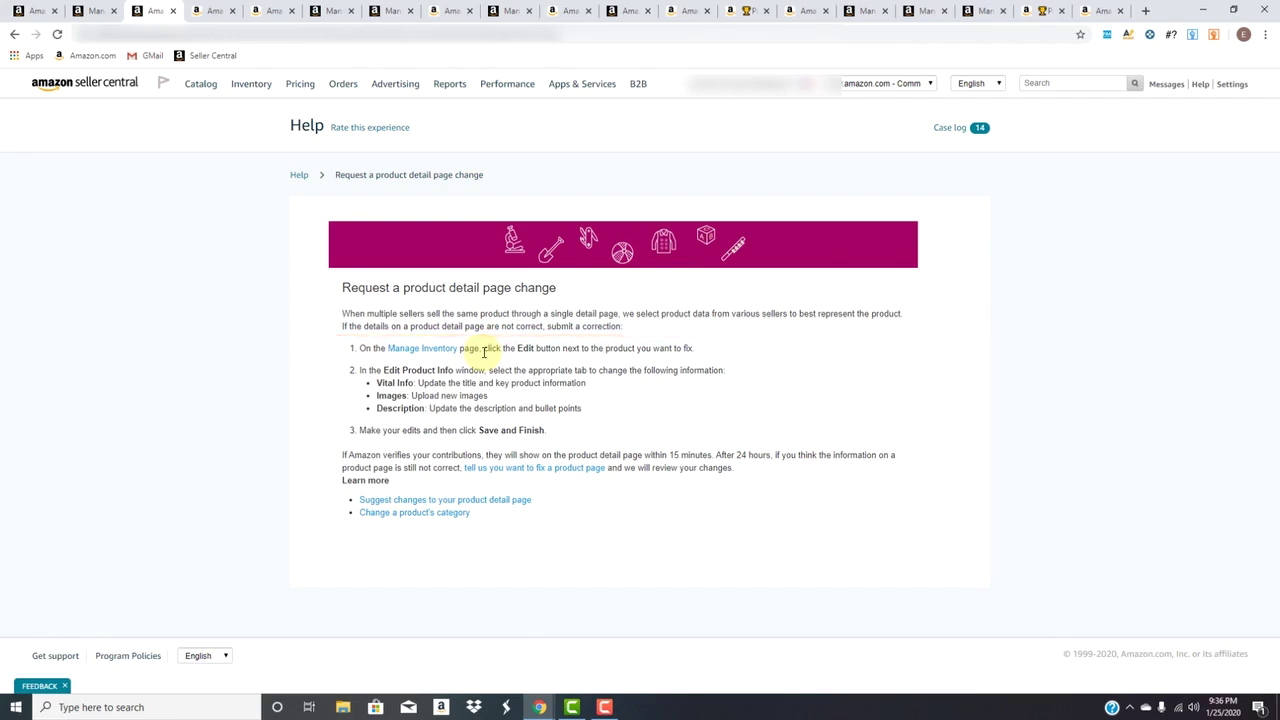
Start a Fix a product page case and look up the product by its pasted ASIN.
left_click(522, 470)
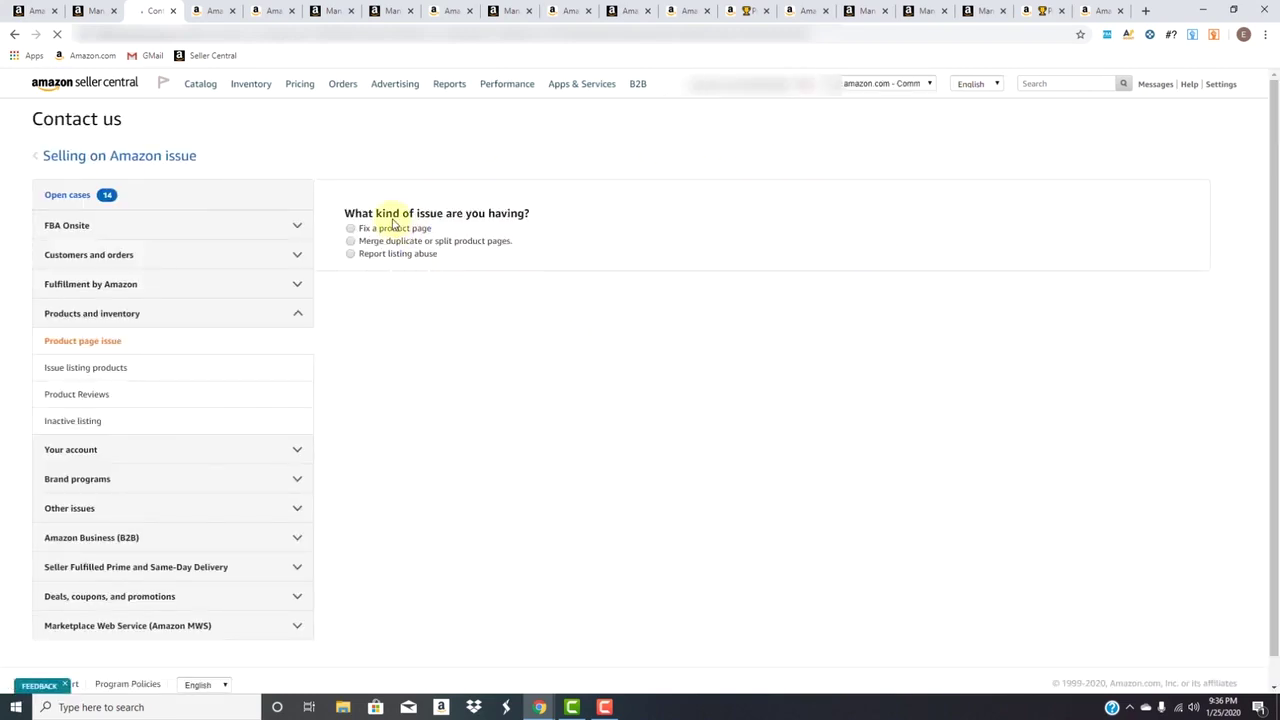
left_click_drag(380, 232, 382, 234)
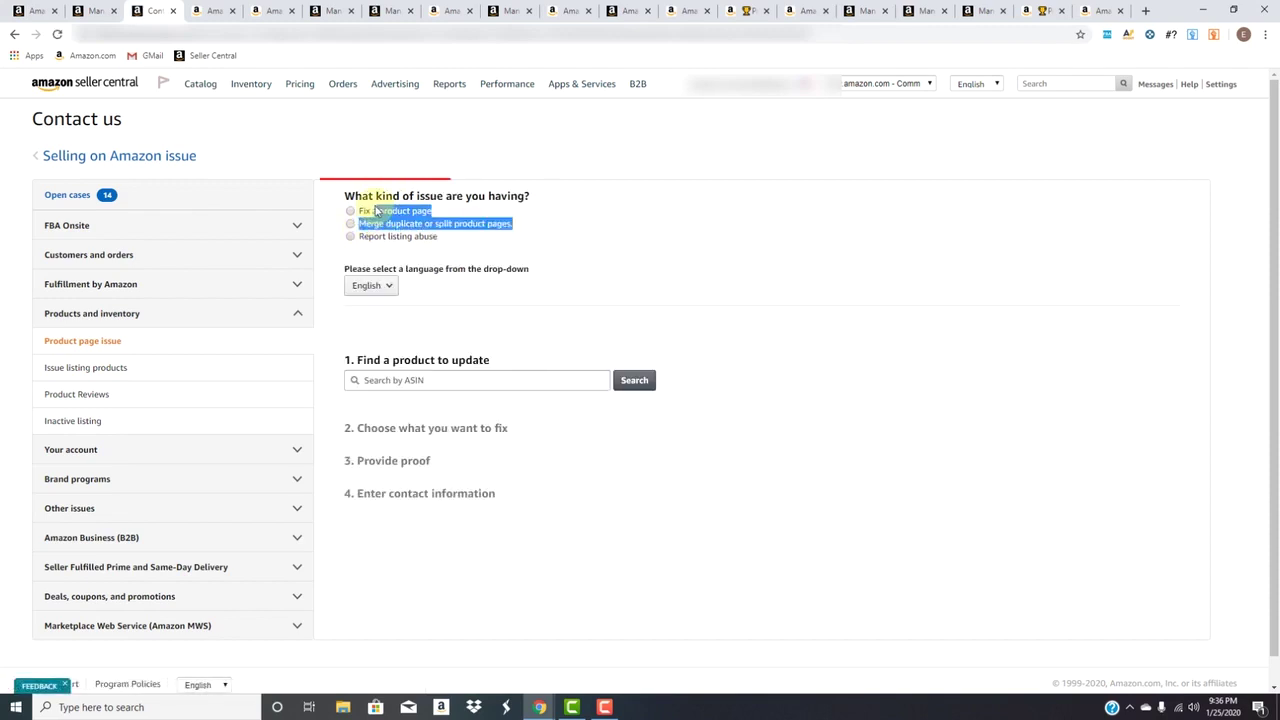
left_click(374, 380)
type("B07DLDB1LG")
left_click(634, 380)
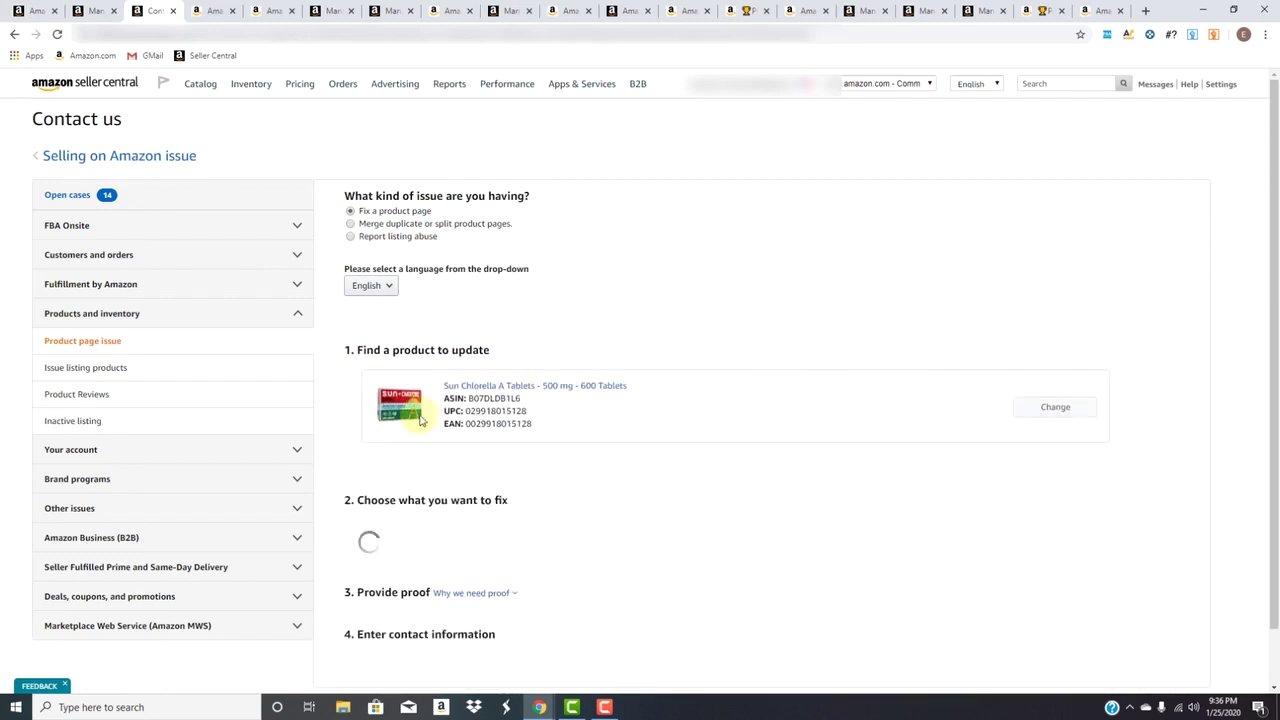
Choose Other as the product attribute to fix.
scroll(560, 470, "down", 1)
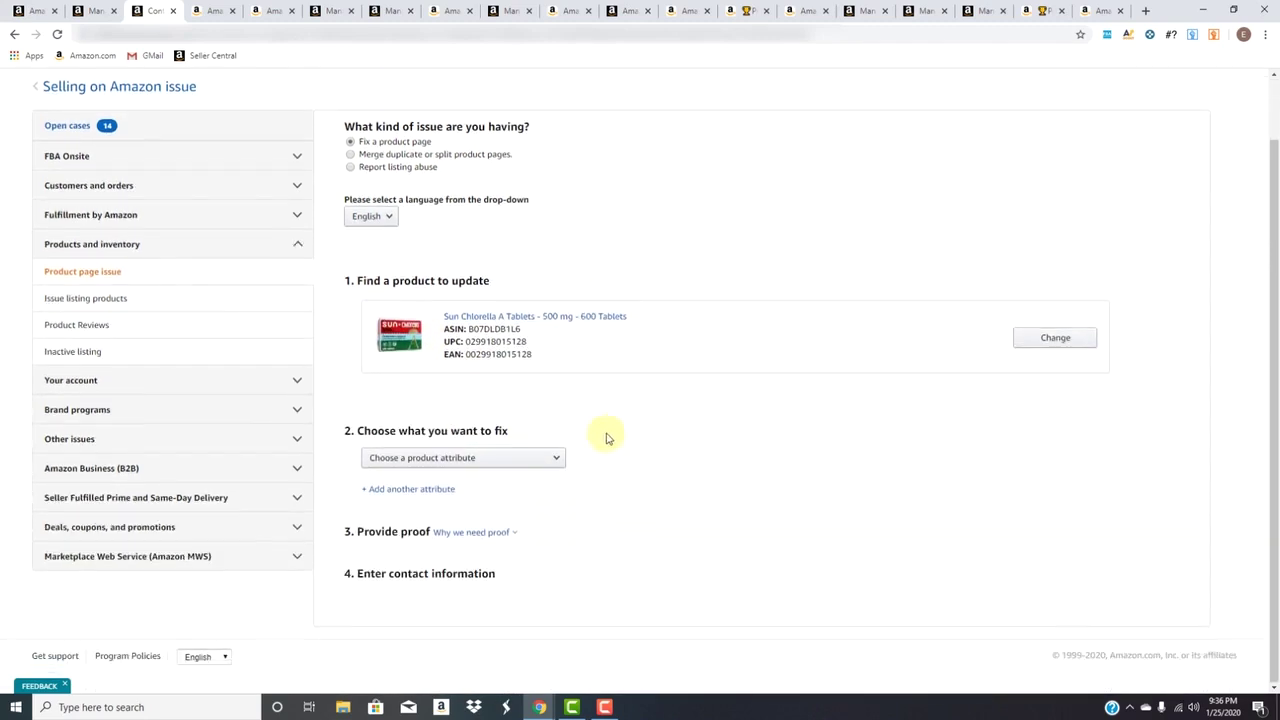
left_click(528, 458)
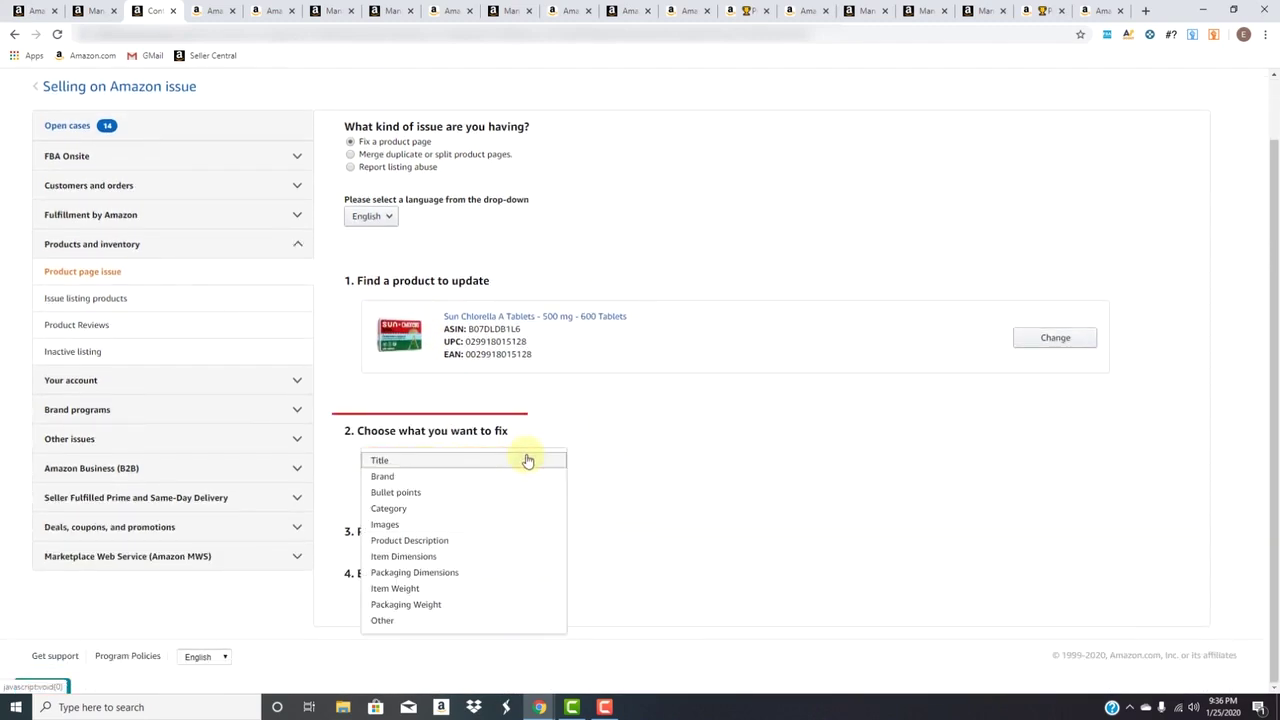
left_click(437, 490)
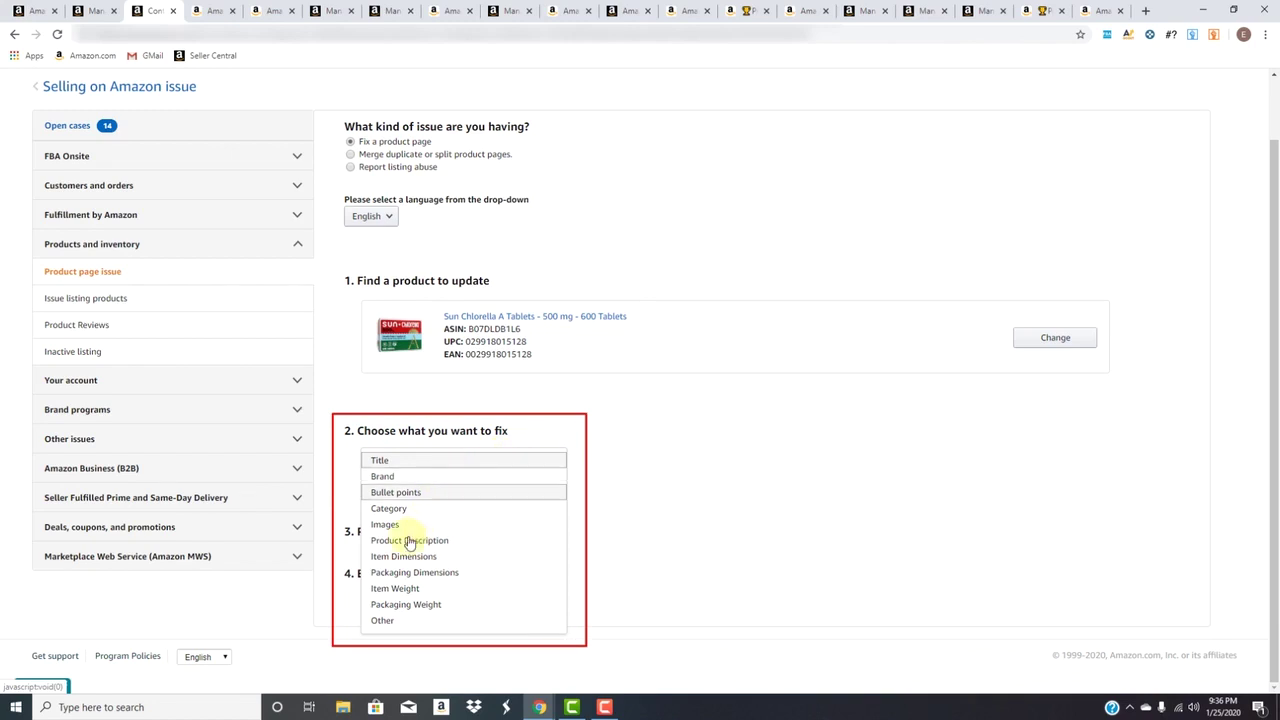
left_click(402, 621)
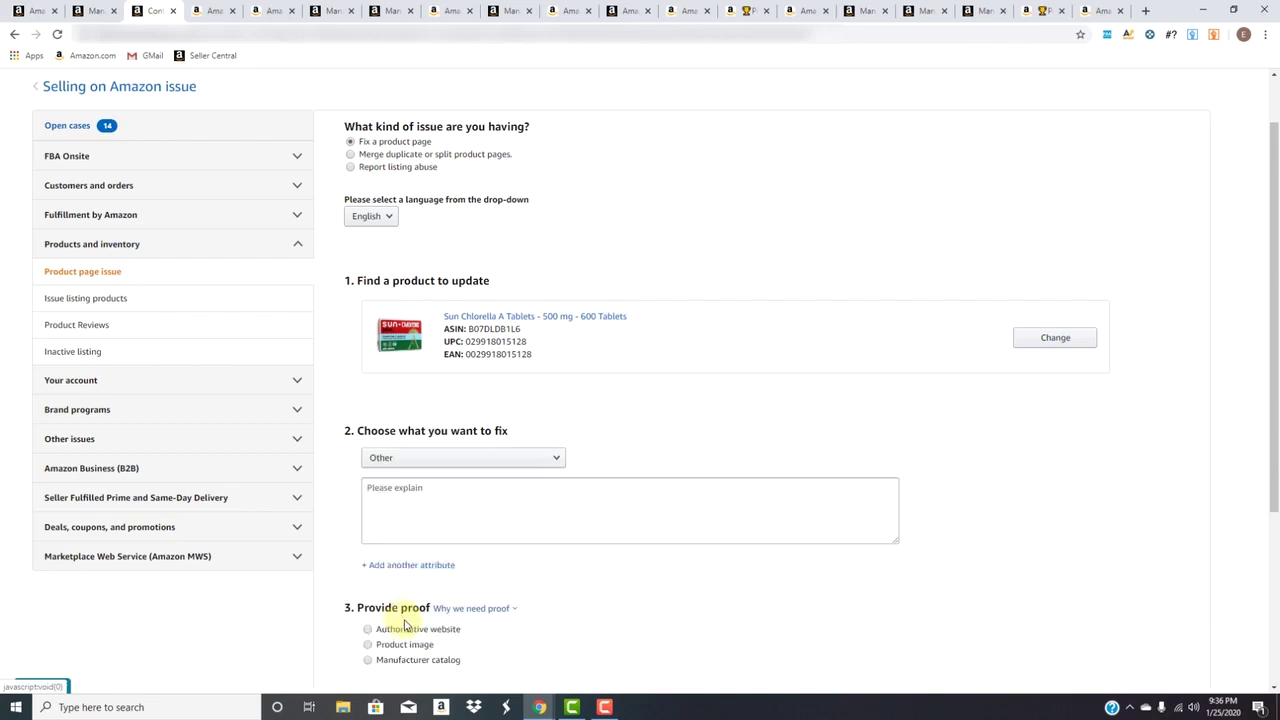
Explain: 'The Vital Information is missing the count.' and 'This is a 600 Count product, please update.'.
left_click(520, 503)
type("The")
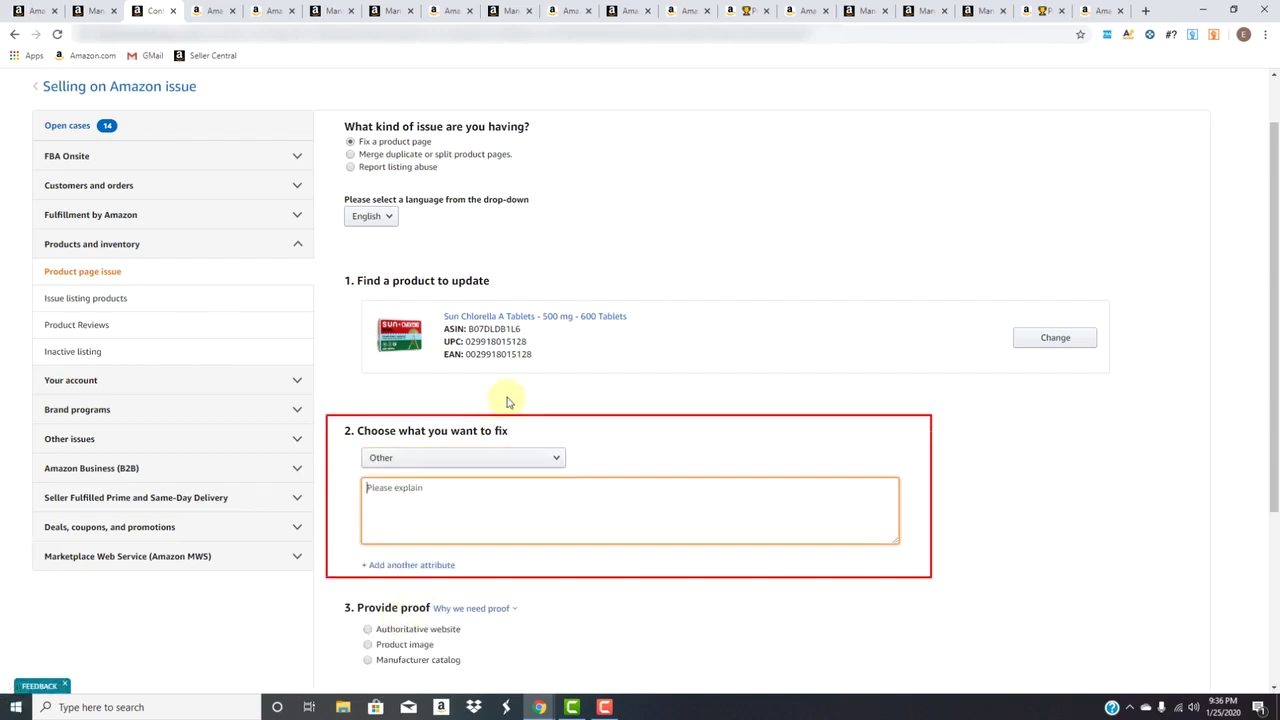
type("The Vital Information is missing the")
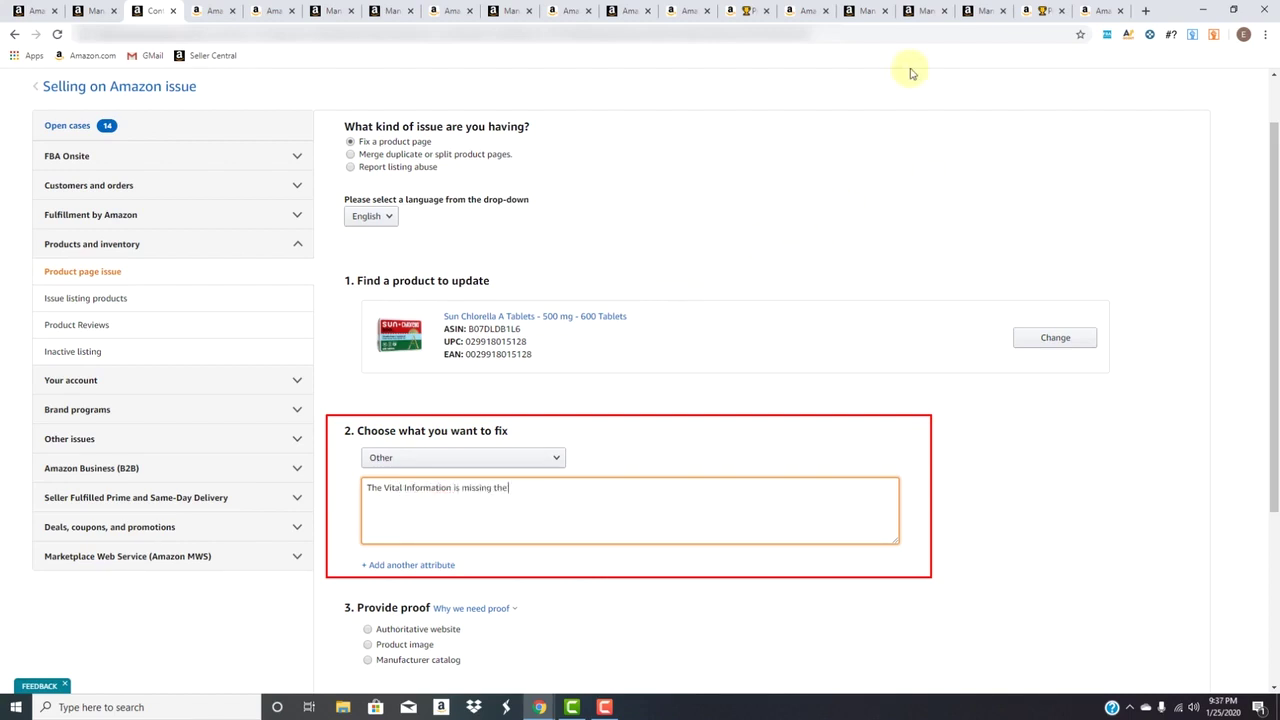
type(" count .")
key("Return")
type("This is a 600 Count product , please")
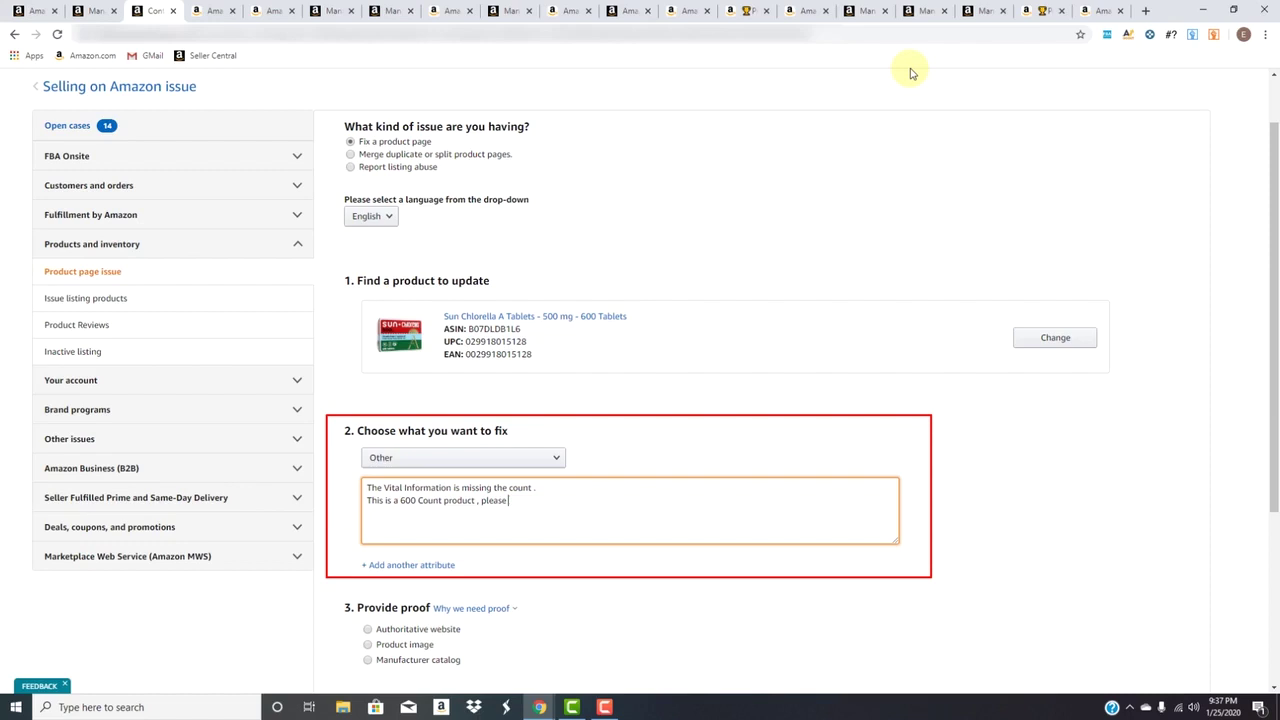
type(" update.")
scroll(614, 234, "down", 3)
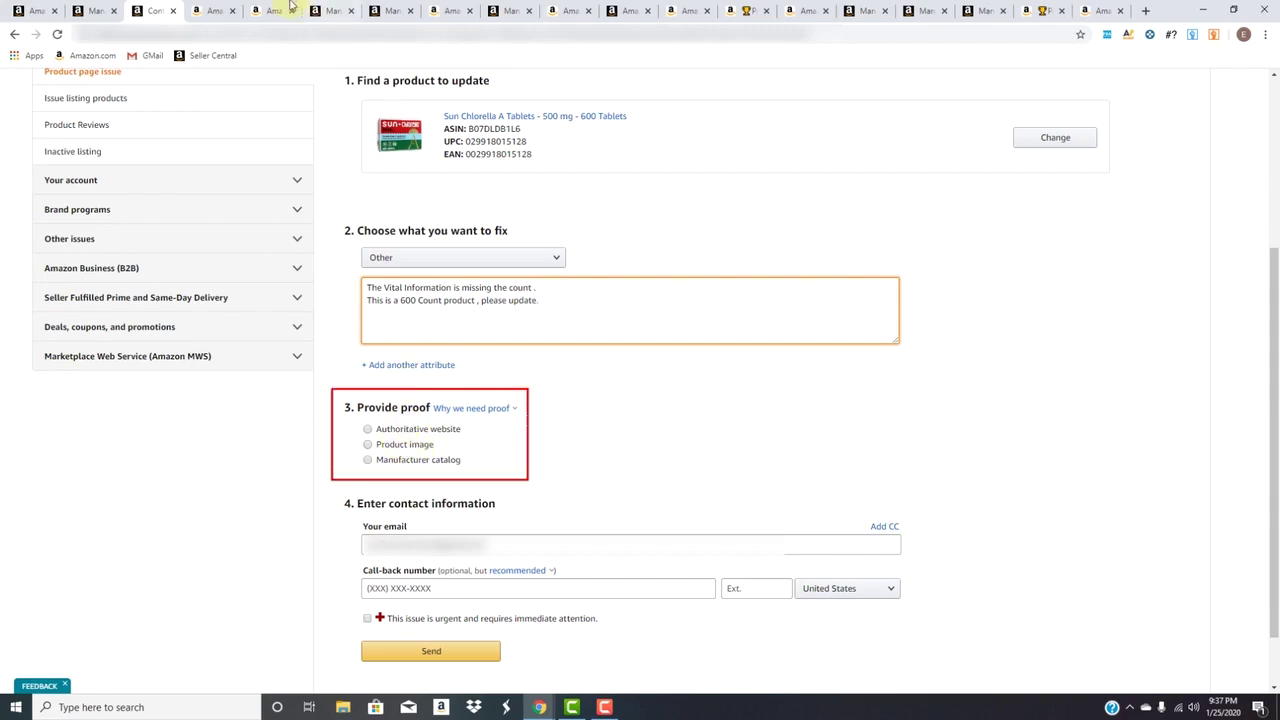
Save the enlarged Sun Chlorella box image showing 600 tablets as a JPG file.
left_click(205, 12)
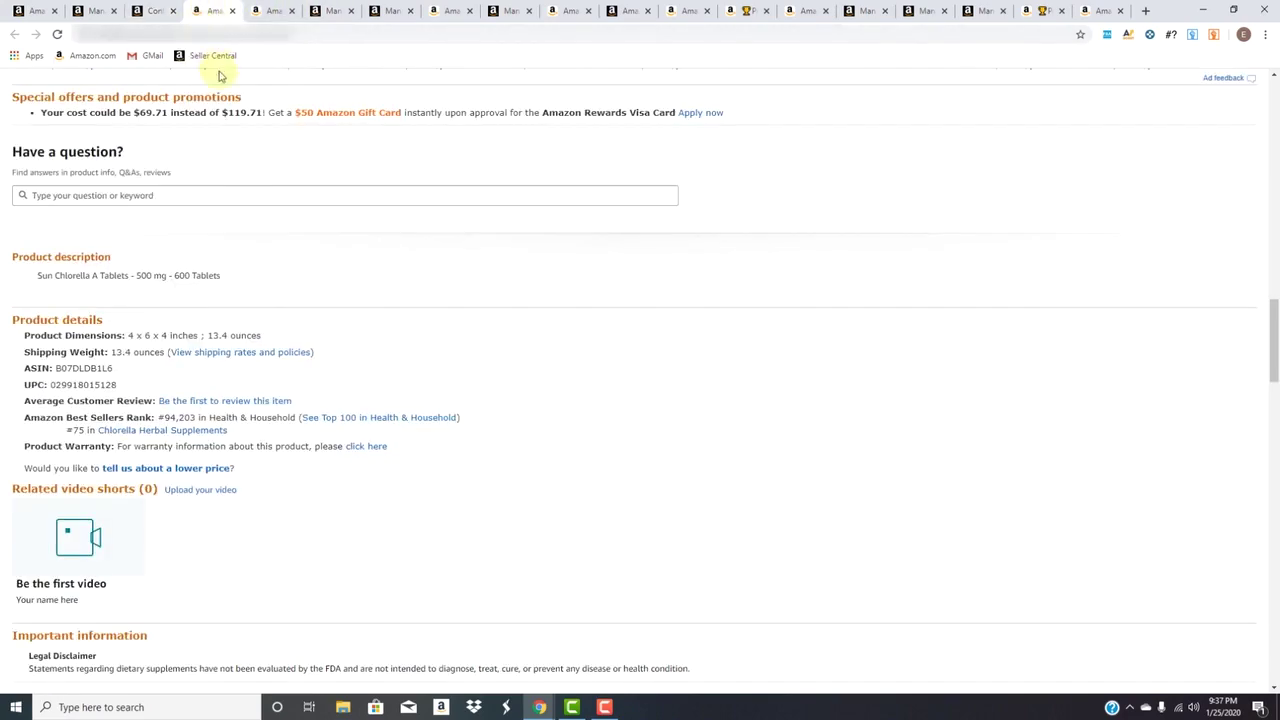
scroll(363, 323, "up", 10)
right_click(331, 446)
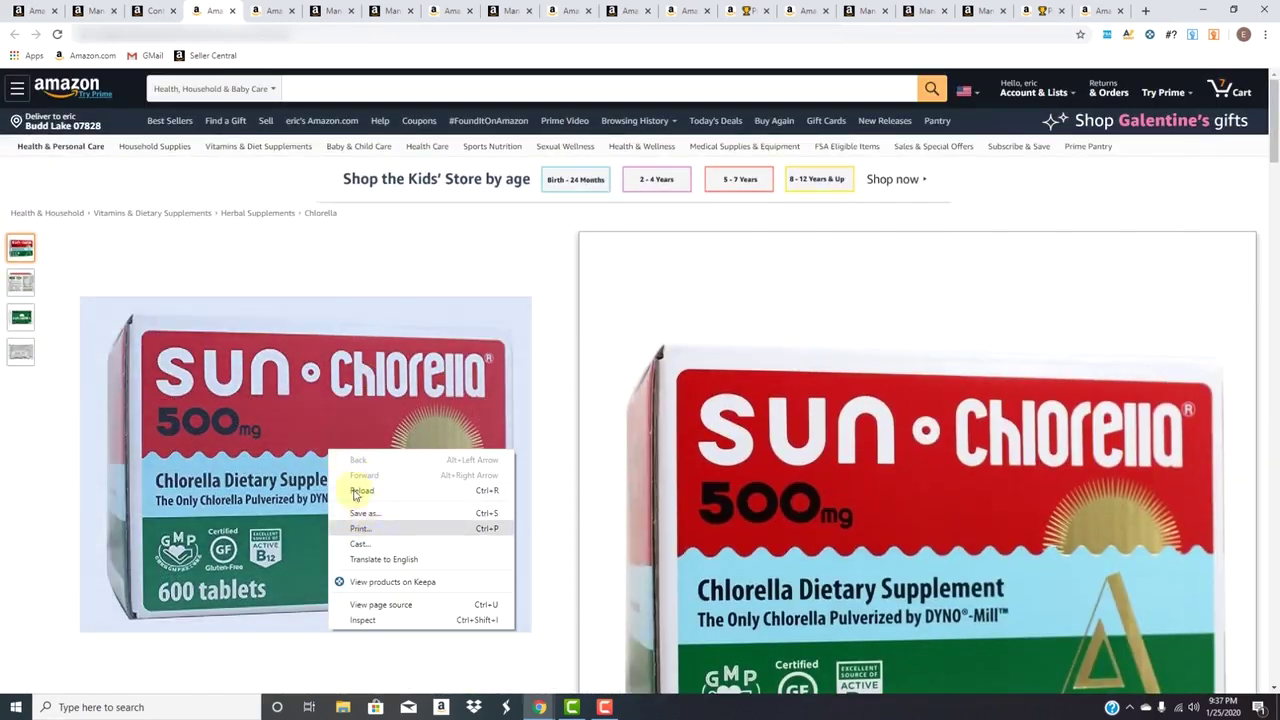
left_click(294, 486)
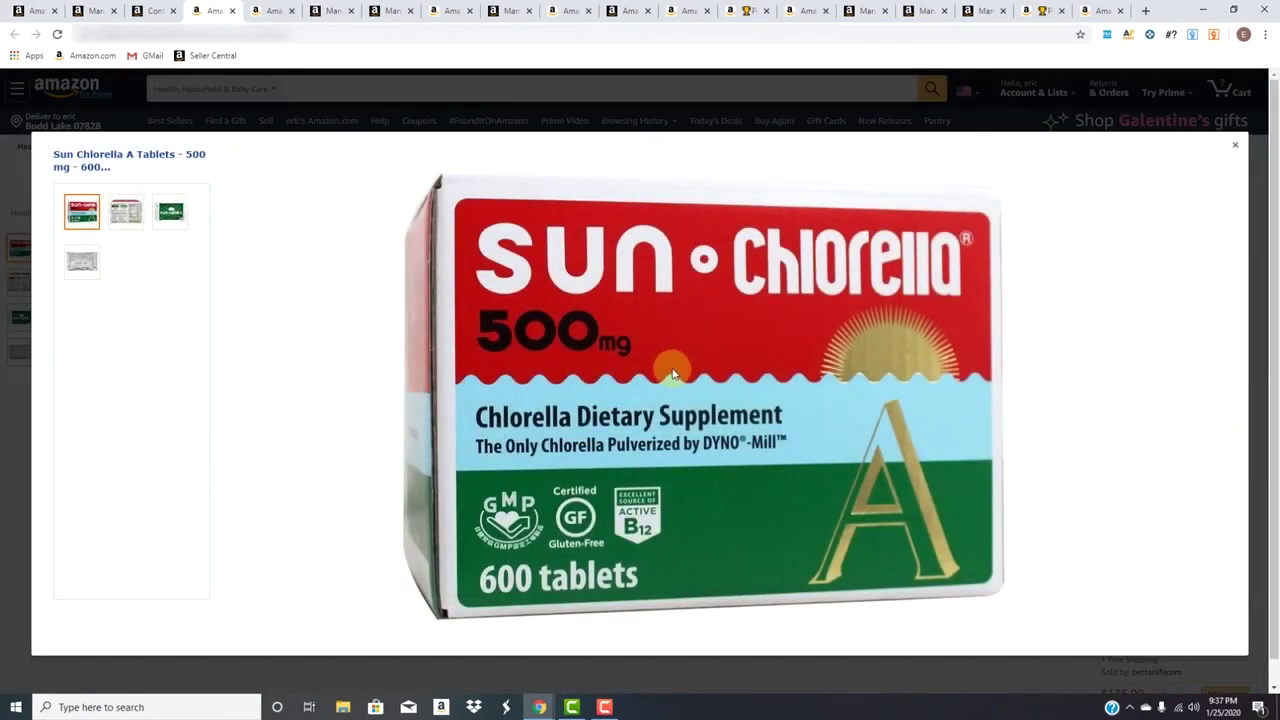
right_click(672, 368)
left_click(722, 397)
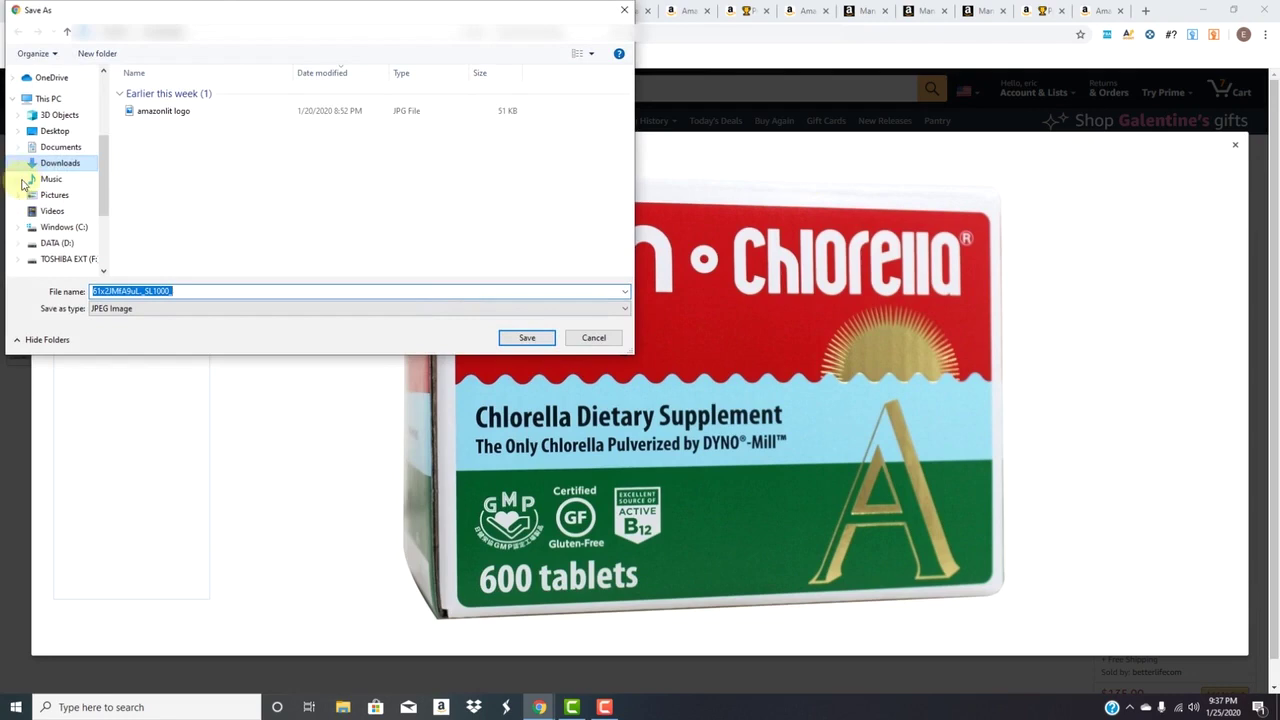
left_click(177, 290)
left_click(524, 335)
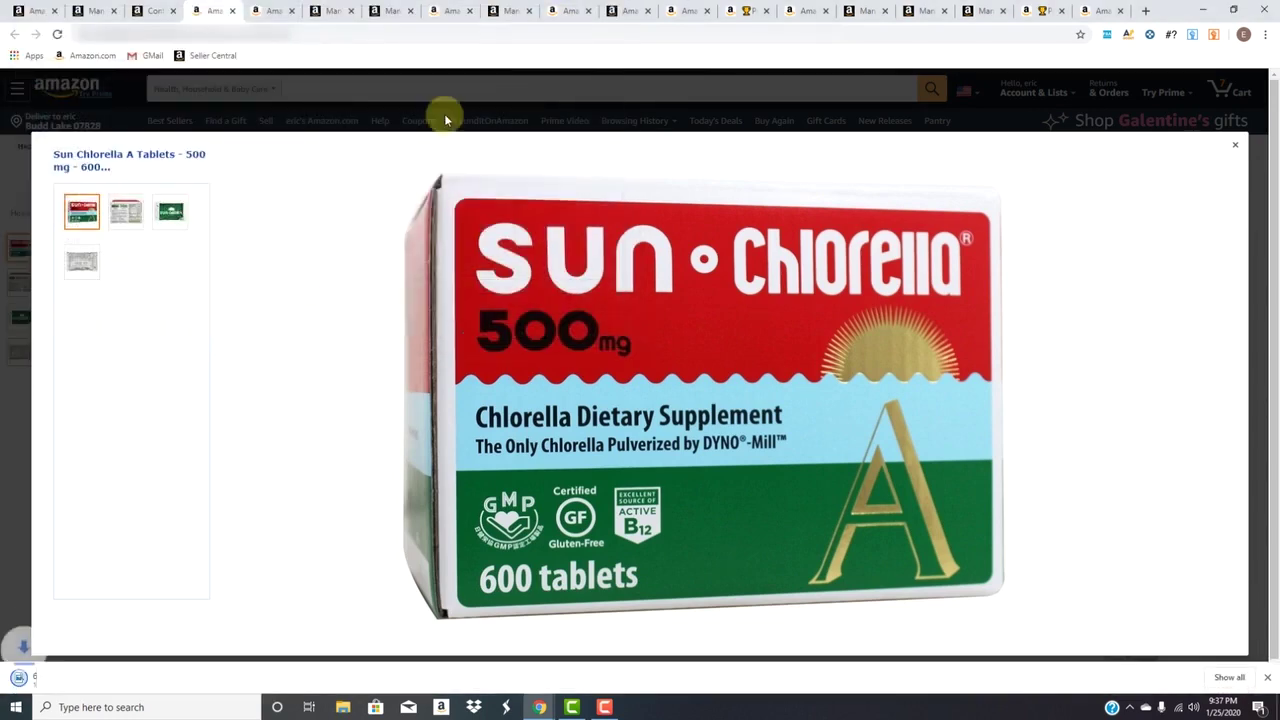
left_click(150, 12)
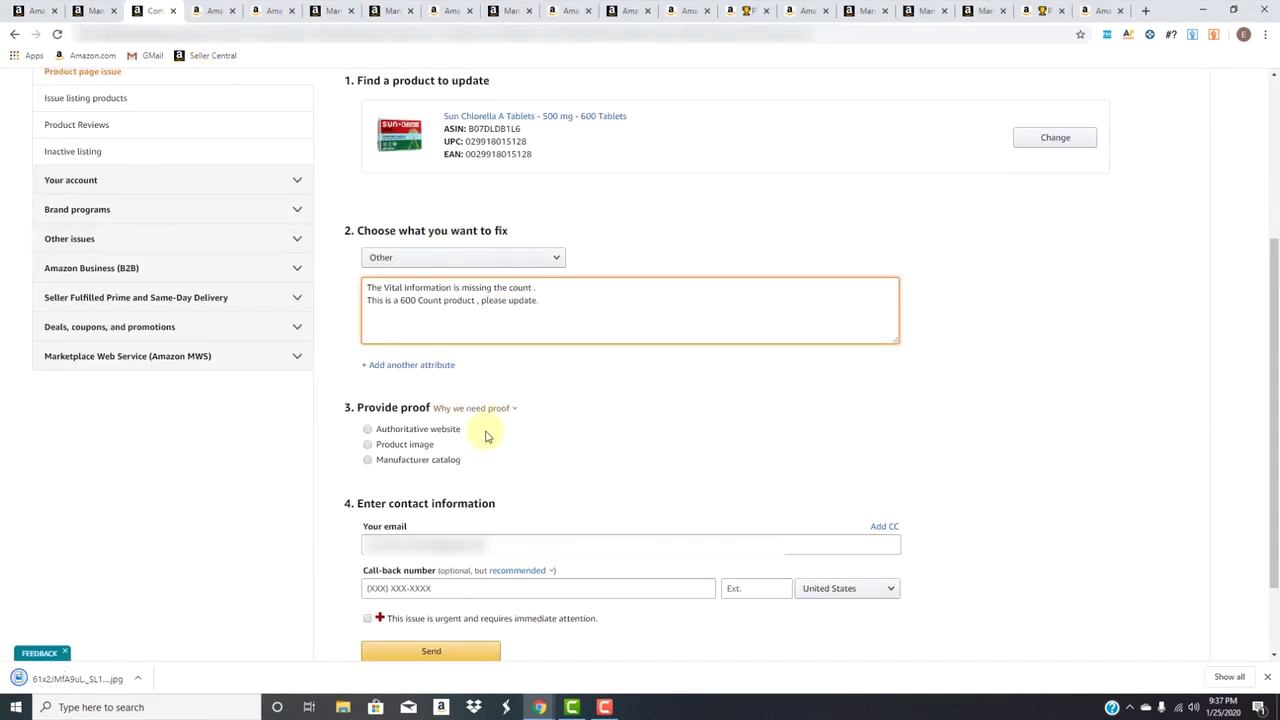
Select Product image as proof and attach the downloaded 600-tablet box JPG from Downloads.
scroll(486, 429, "down", 2)
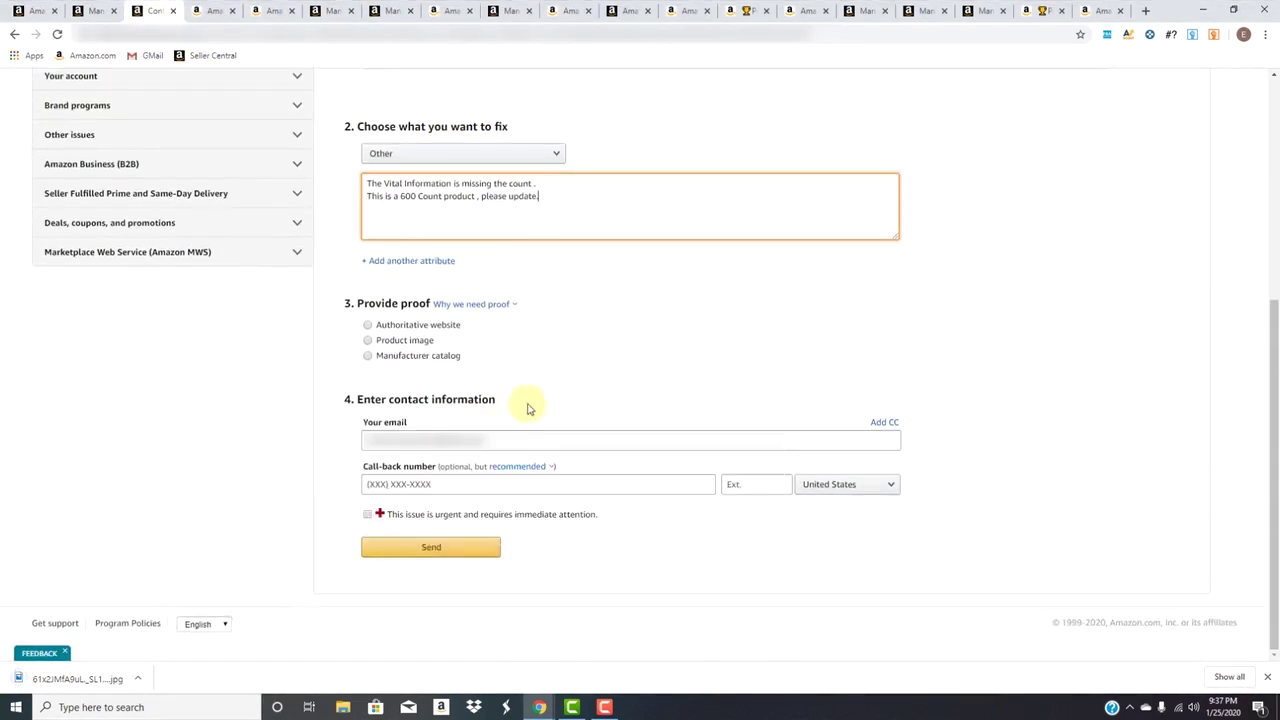
left_click(403, 344)
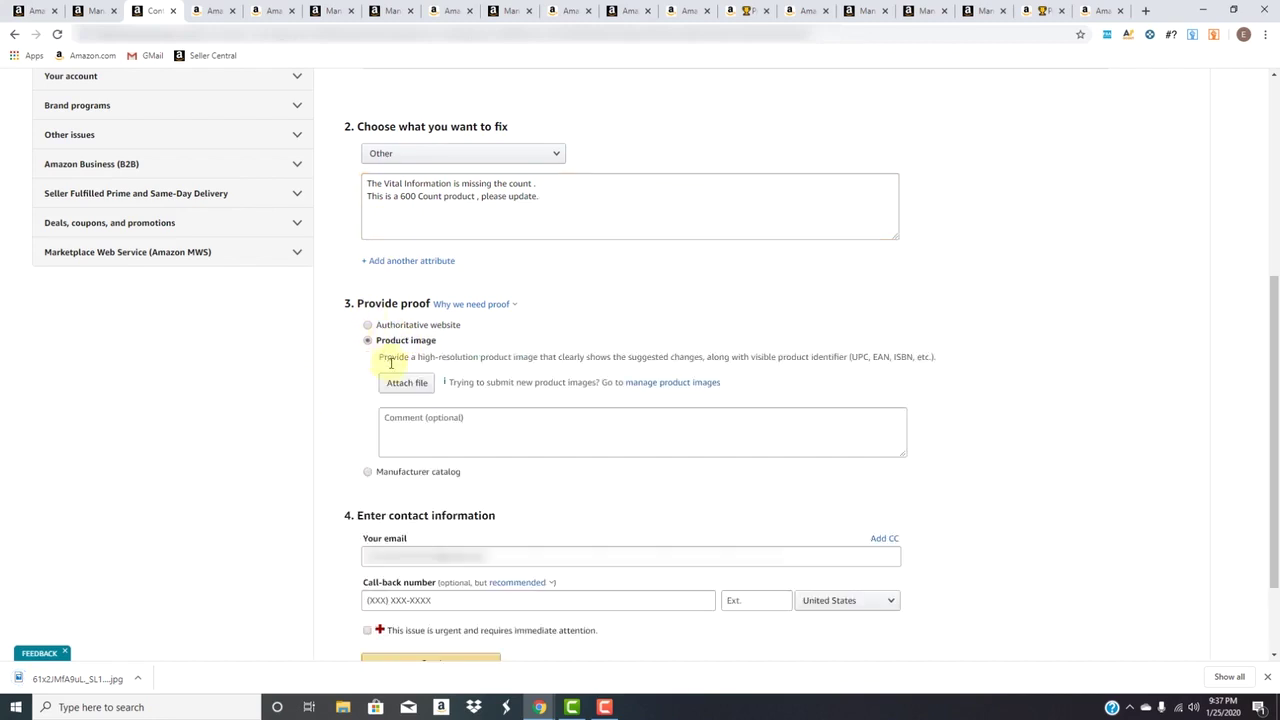
left_click(419, 383)
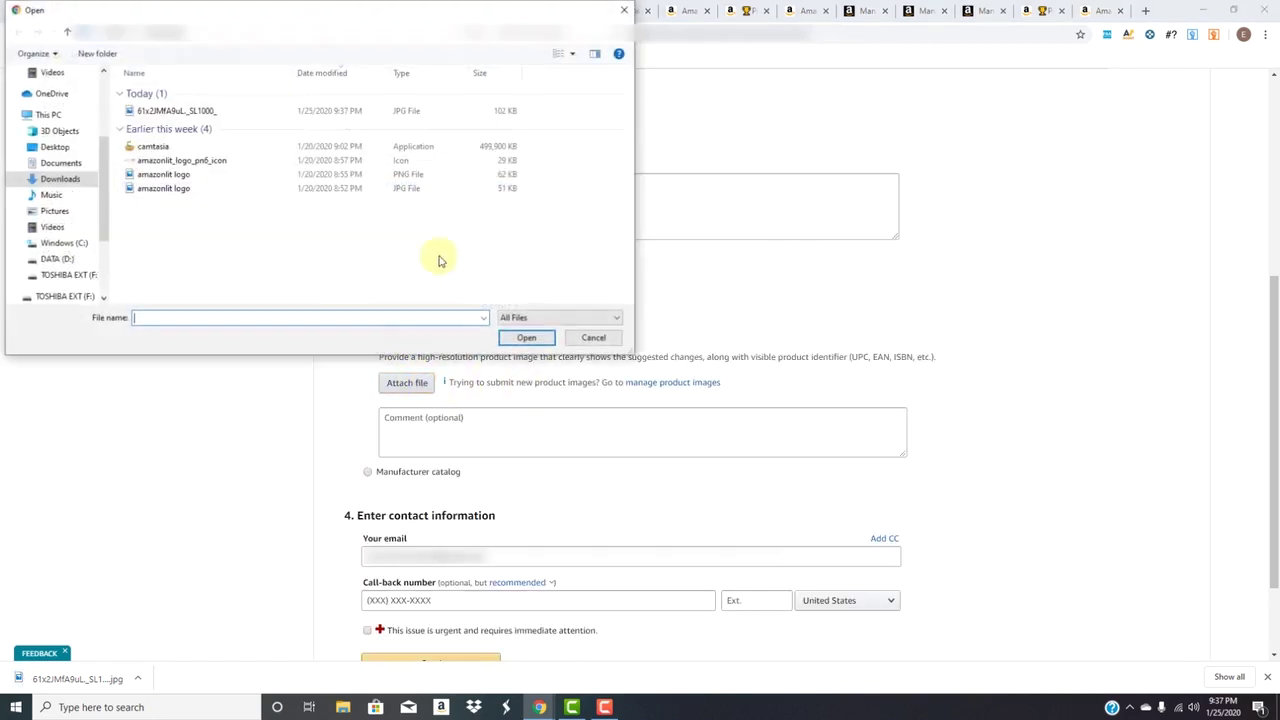
double_click(232, 115)
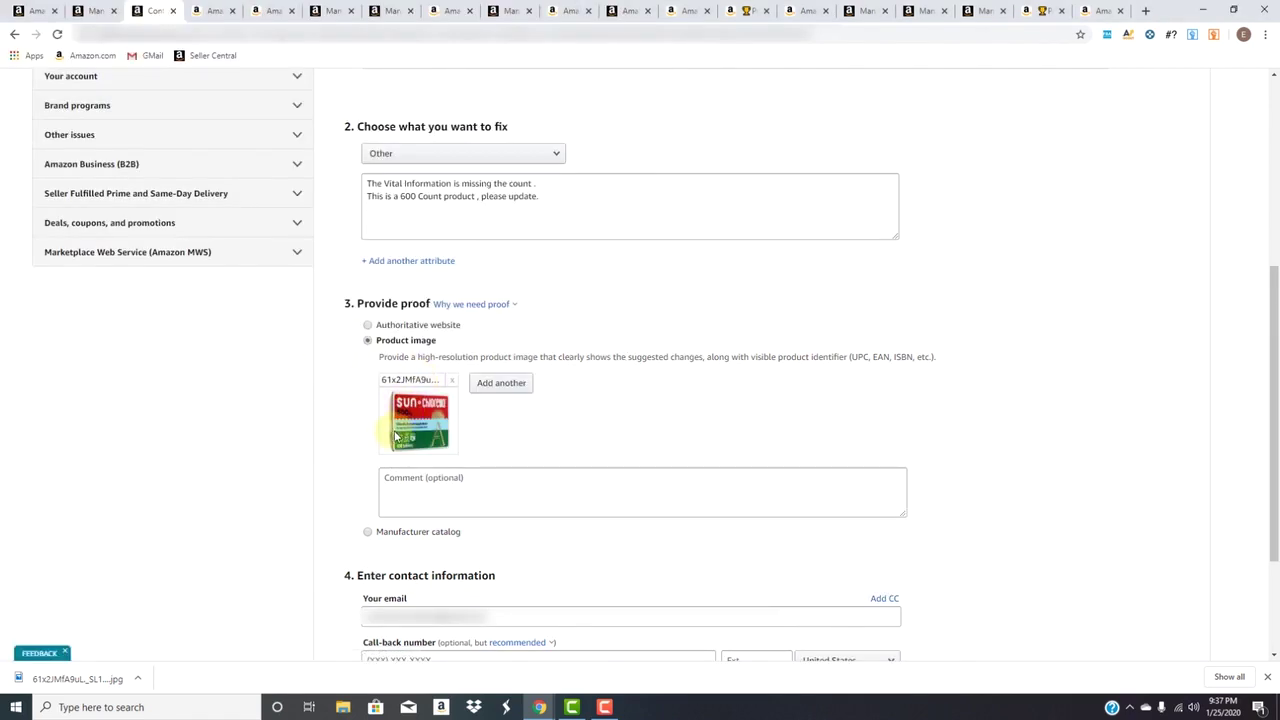
scroll(704, 414, "down", 2)
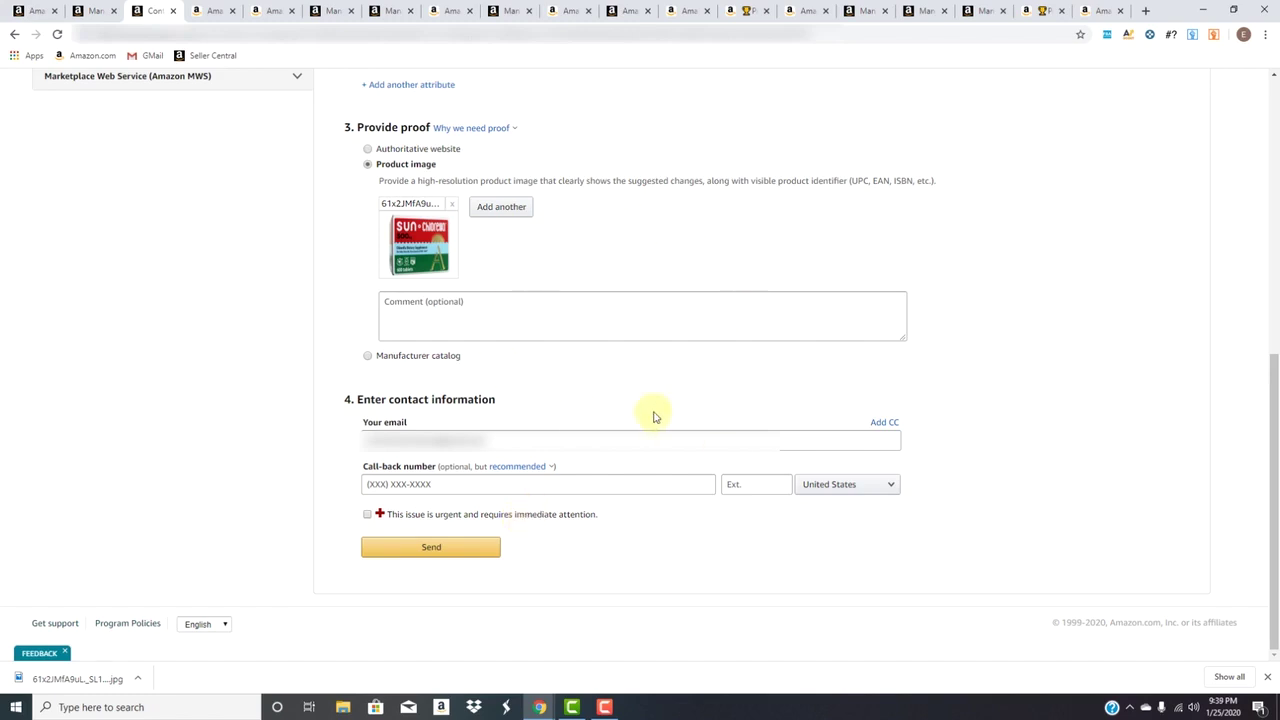
scroll(774, 330, "up", 1)
scroll(691, 380, "up", 3)
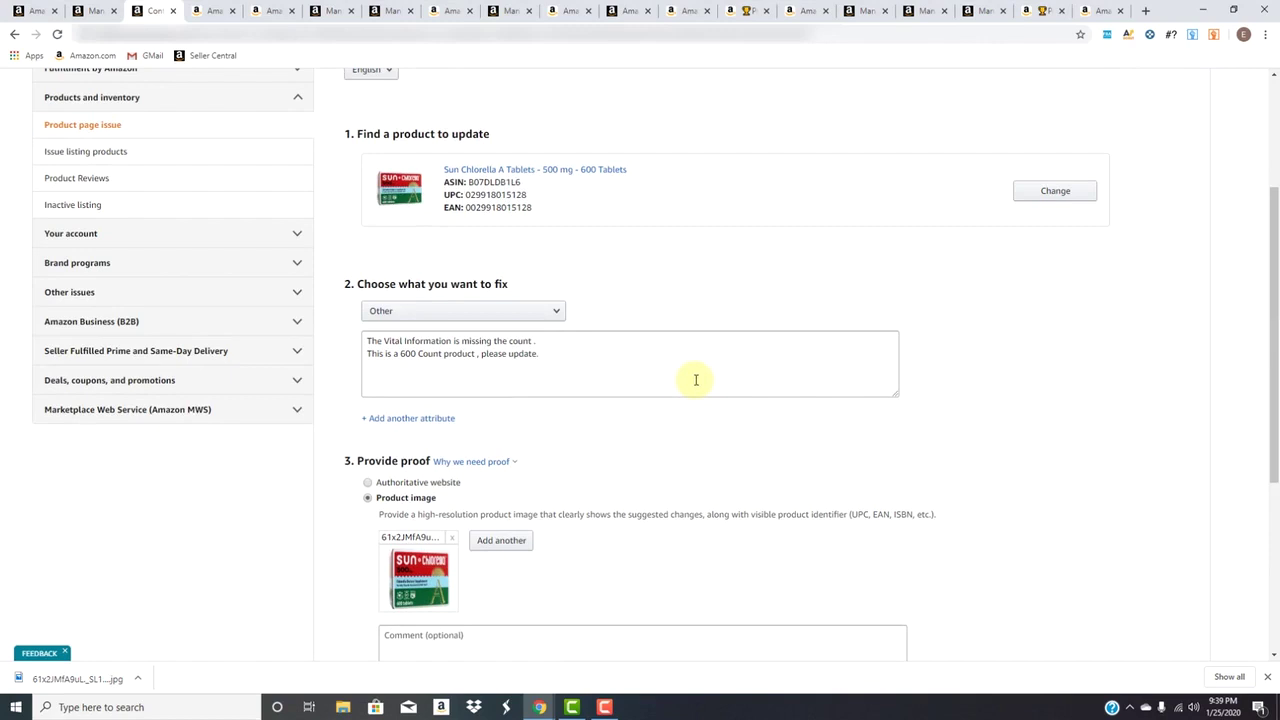
scroll(694, 378, "down", 4)
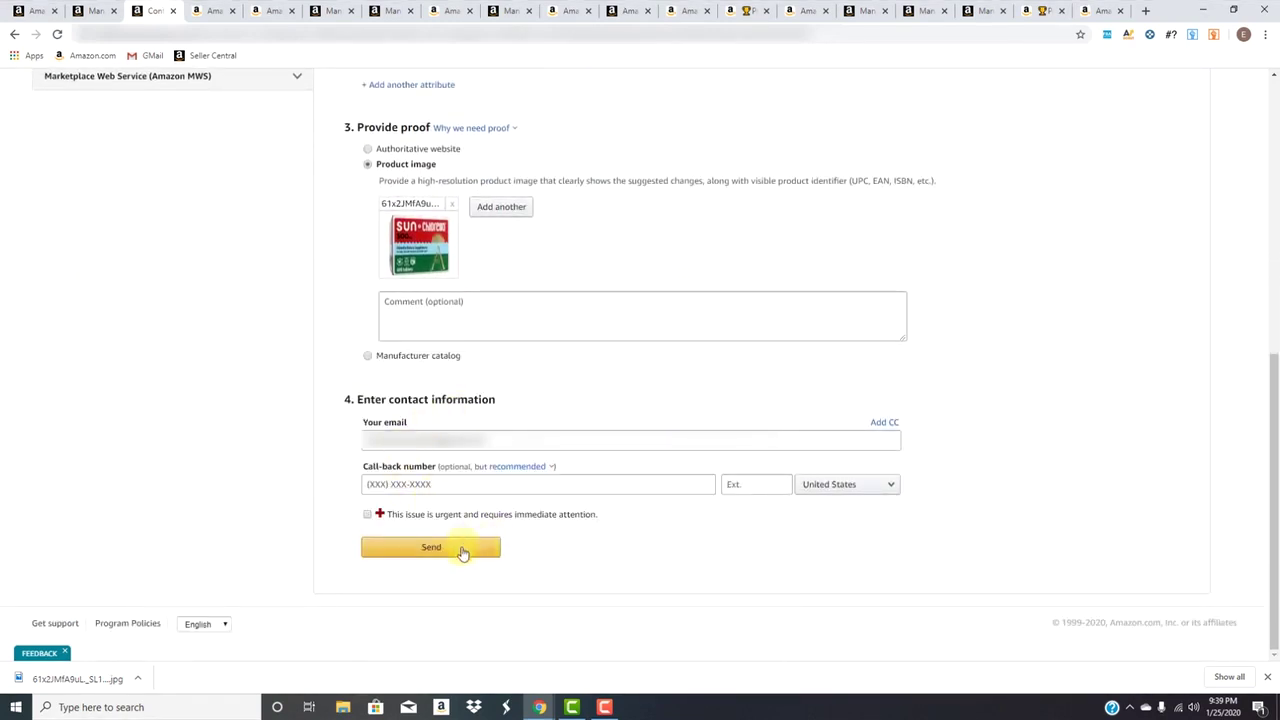
scroll(672, 346, "up", 1)
scroll(672, 346, "up", 1)
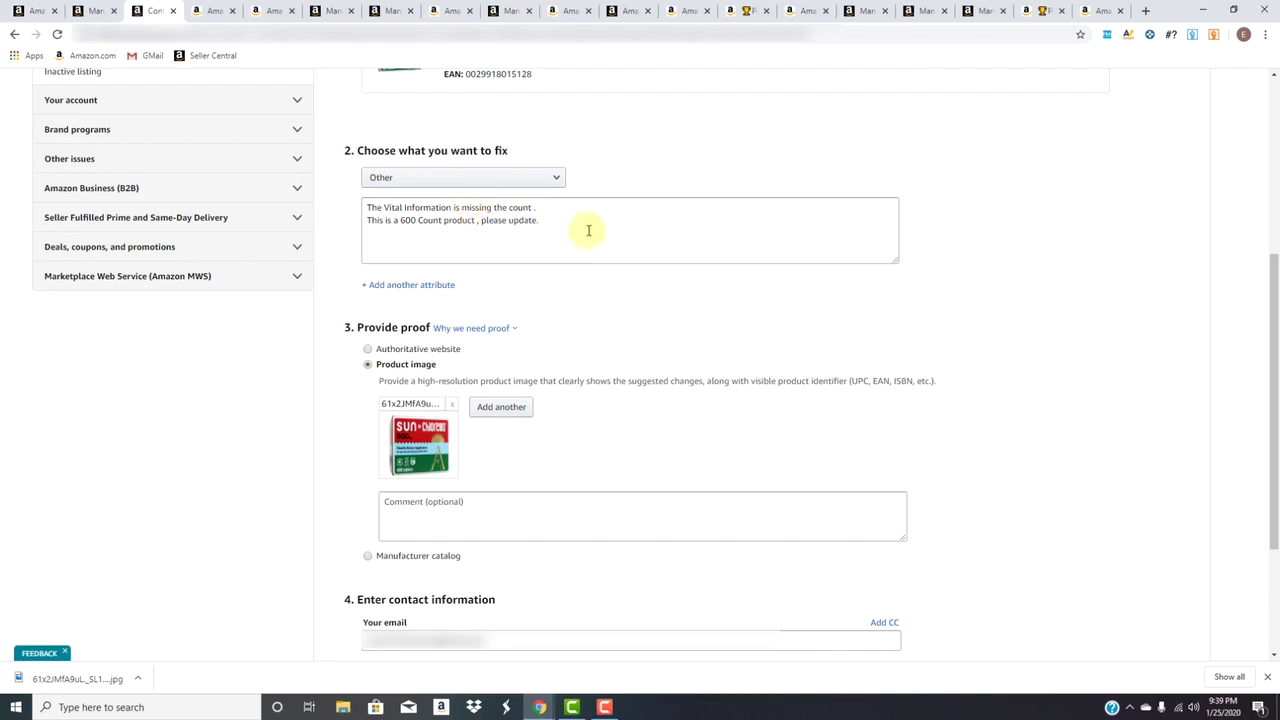
scroll(543, 225, "up", 1)
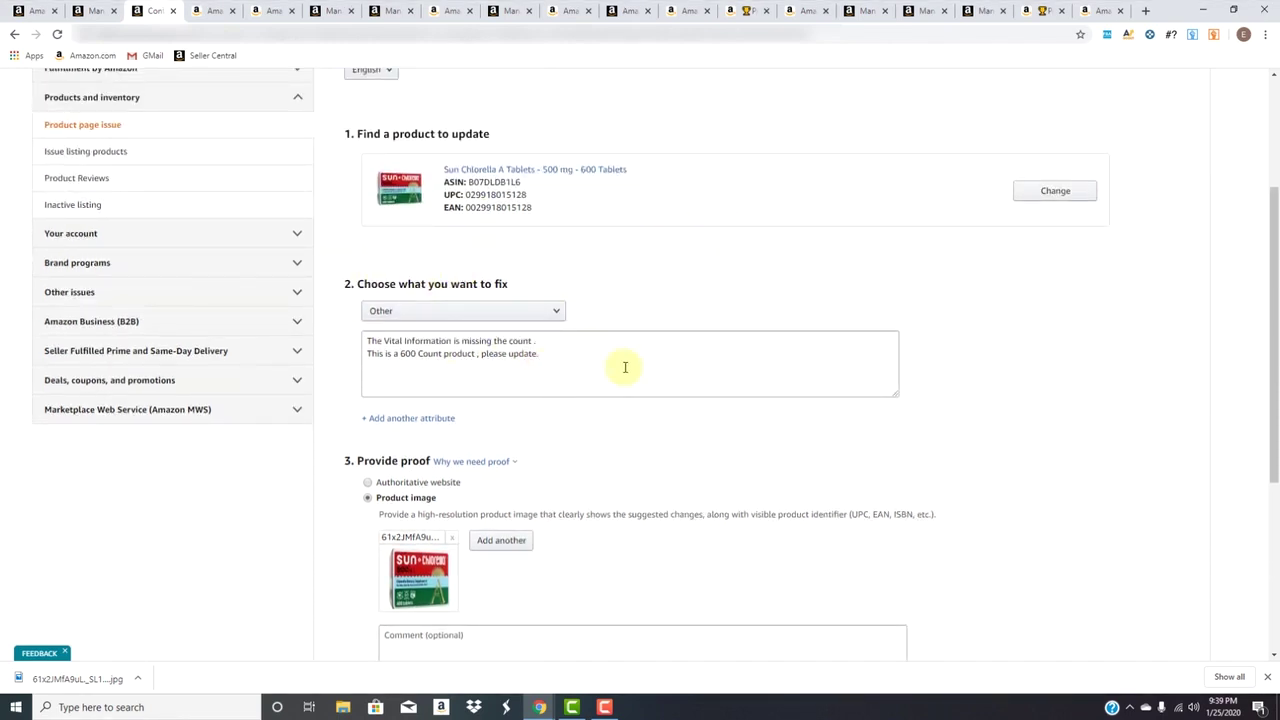
scroll(412, 370, "down", 1)
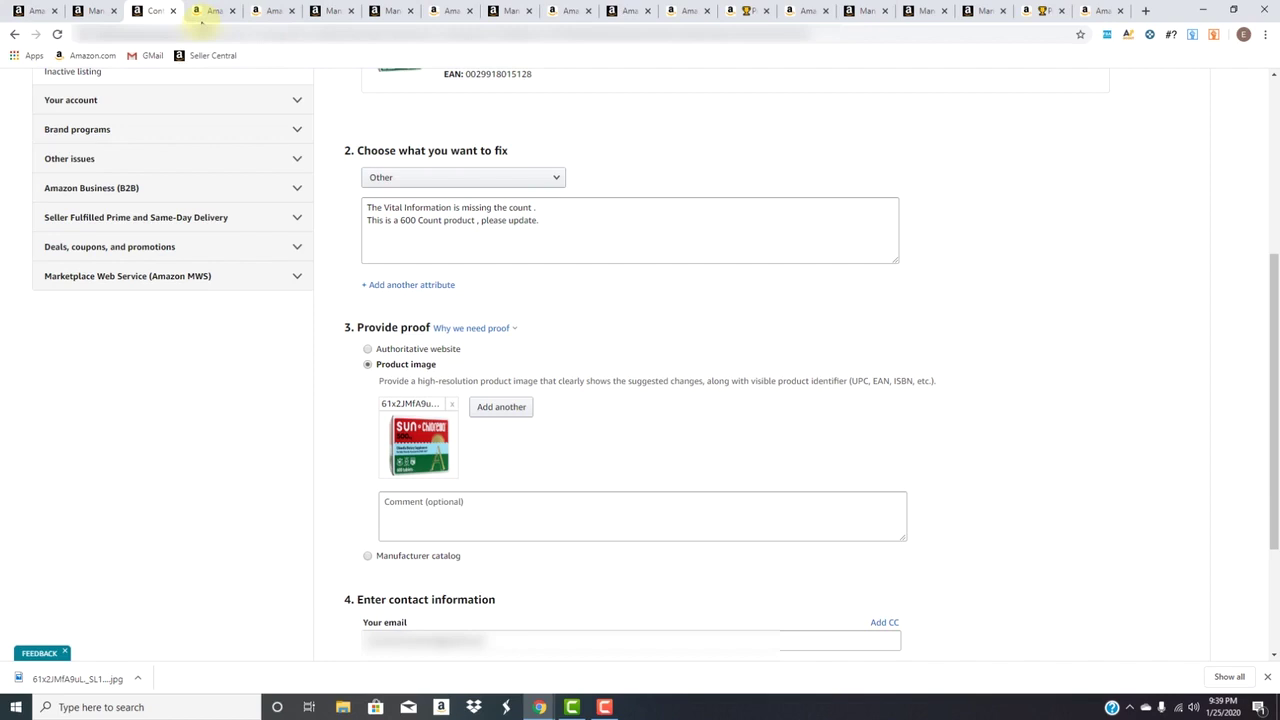
scroll(637, 214, "down", 2)
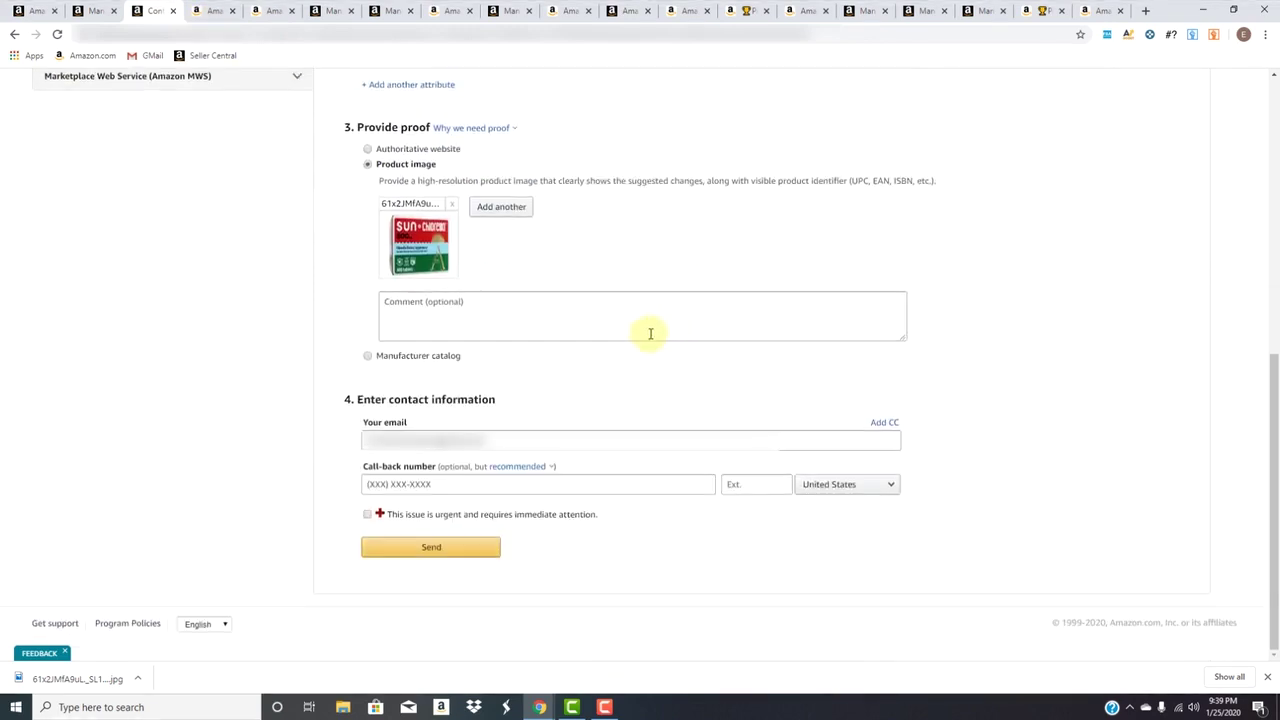
Send the Sun Chlorella unit-count fix request to create the case.
left_click(440, 552)
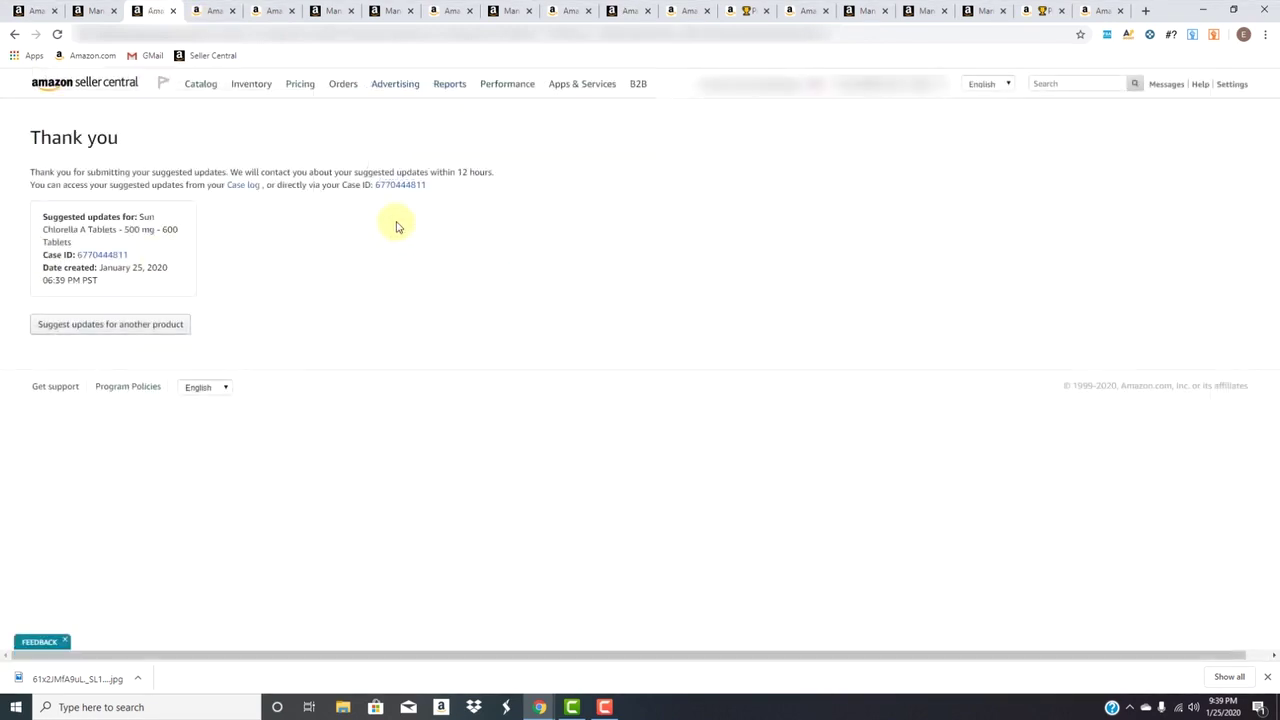